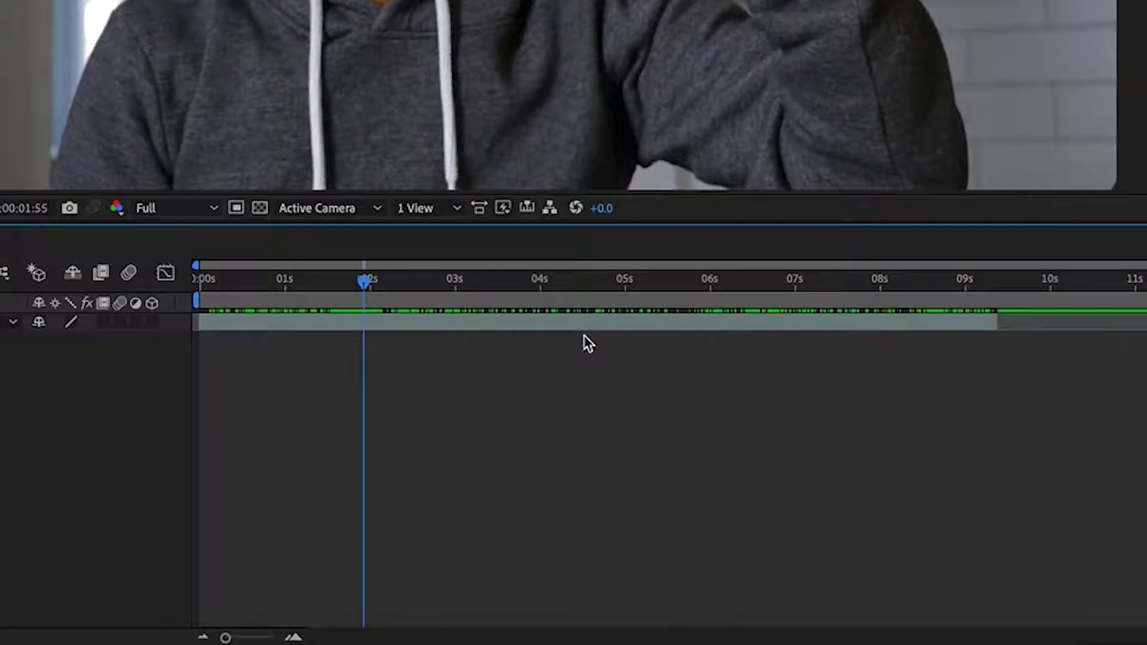
Step: Add Null 3 above the MVI_8680.MP4 footage, then select the footage and start a motion track
left_click(583, 327)
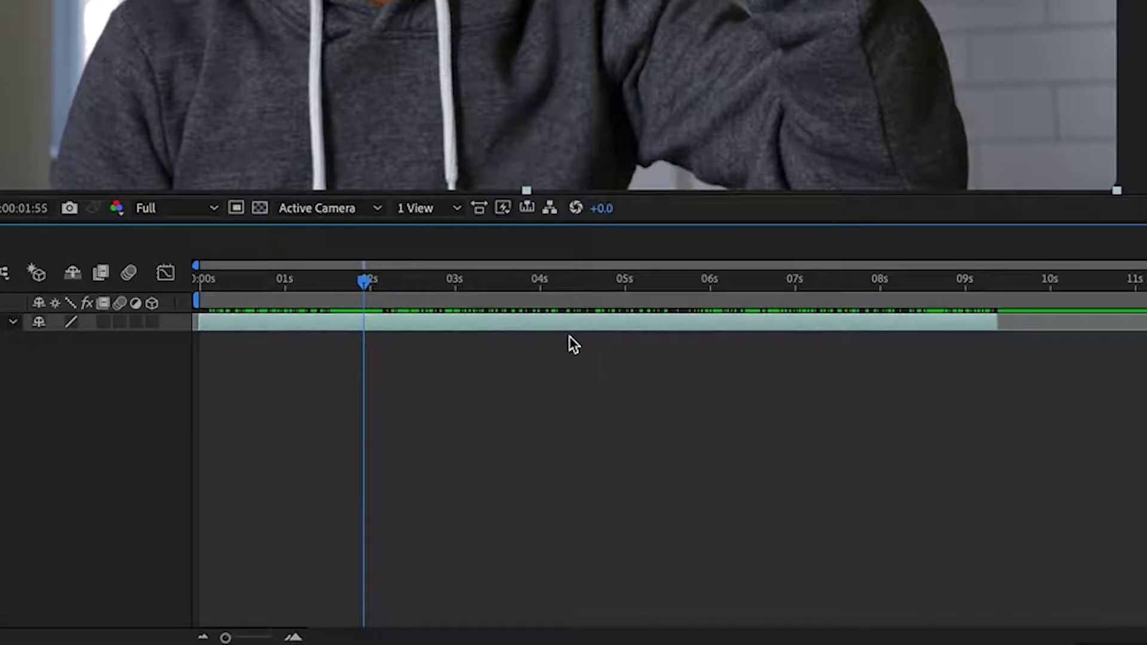
right_click(568, 338)
mouse_move(663, 358)
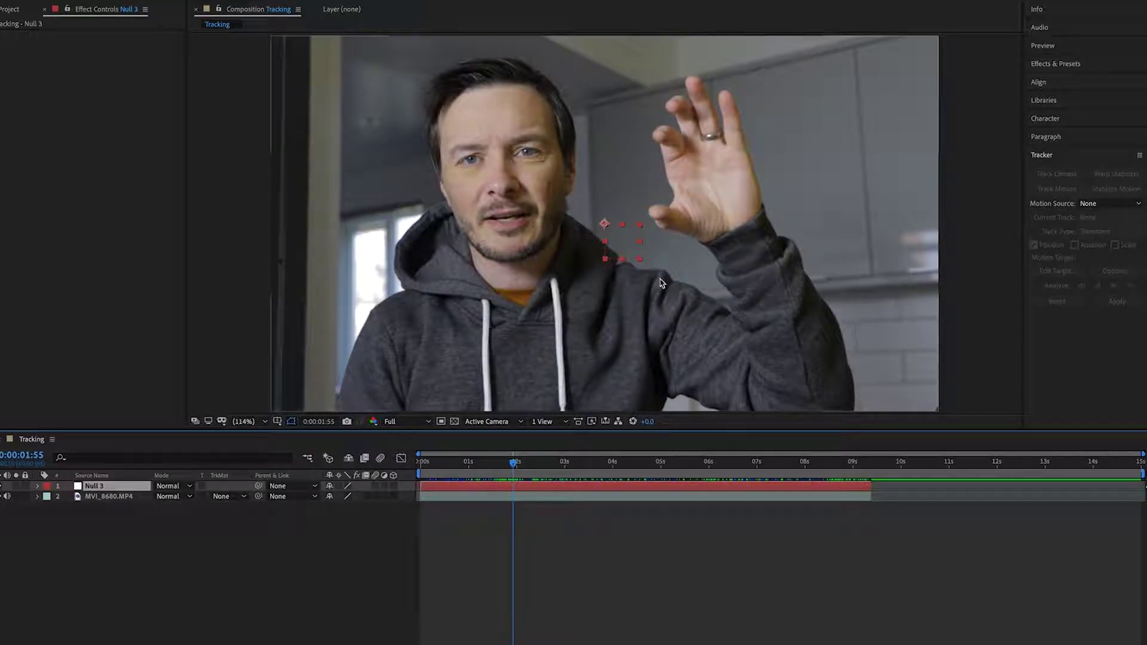
left_click(752, 499)
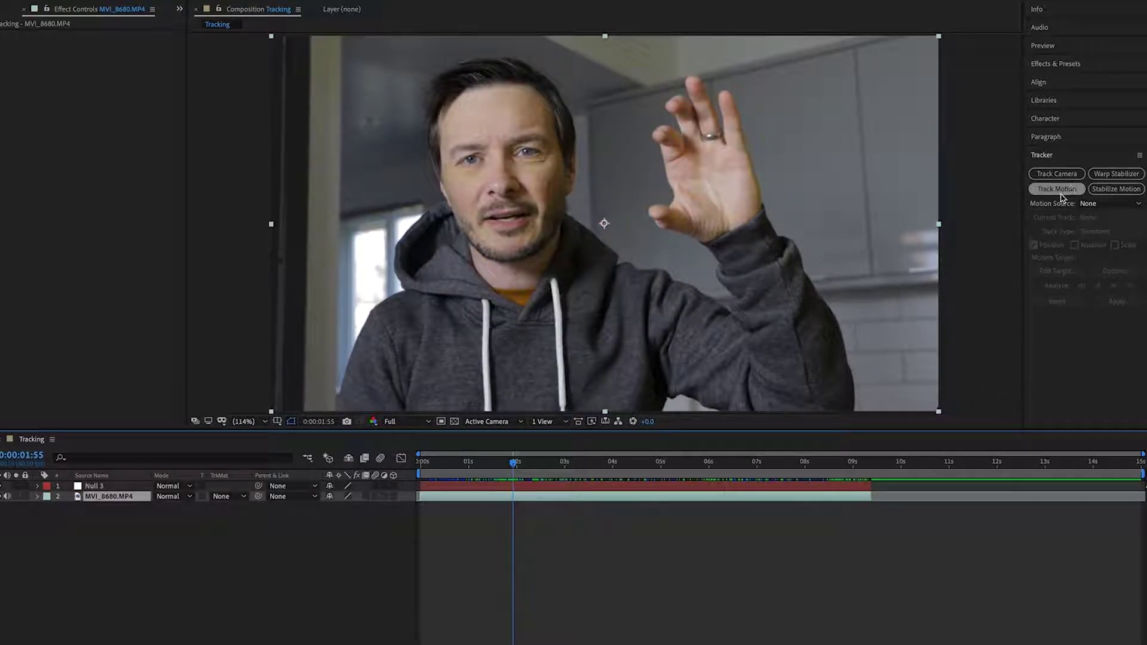
left_click(1057, 189)
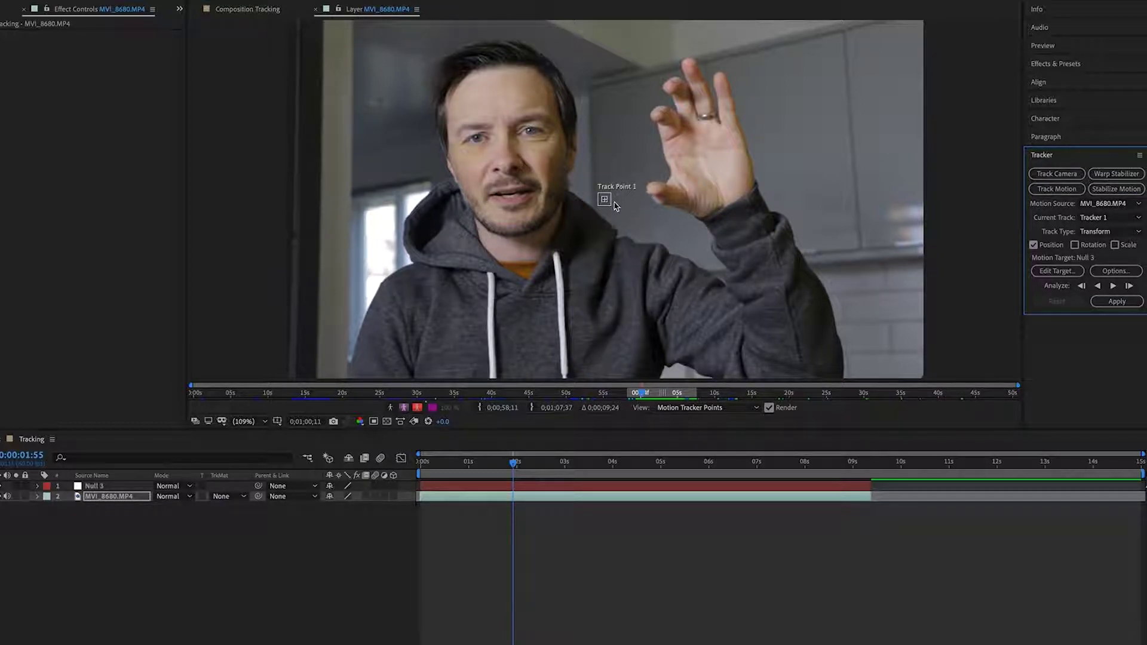
Step: Place Track Point 1 on the fingers of the raised hand, nudging it slightly right
left_click(612, 209)
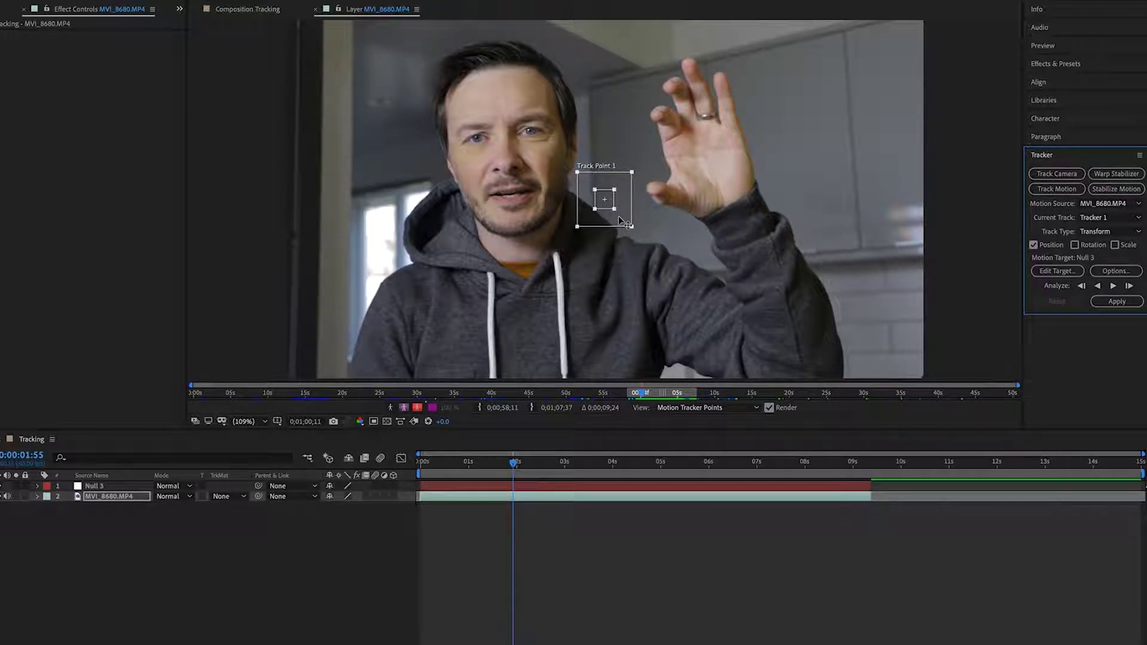
left_click_drag(620, 217, 720, 137)
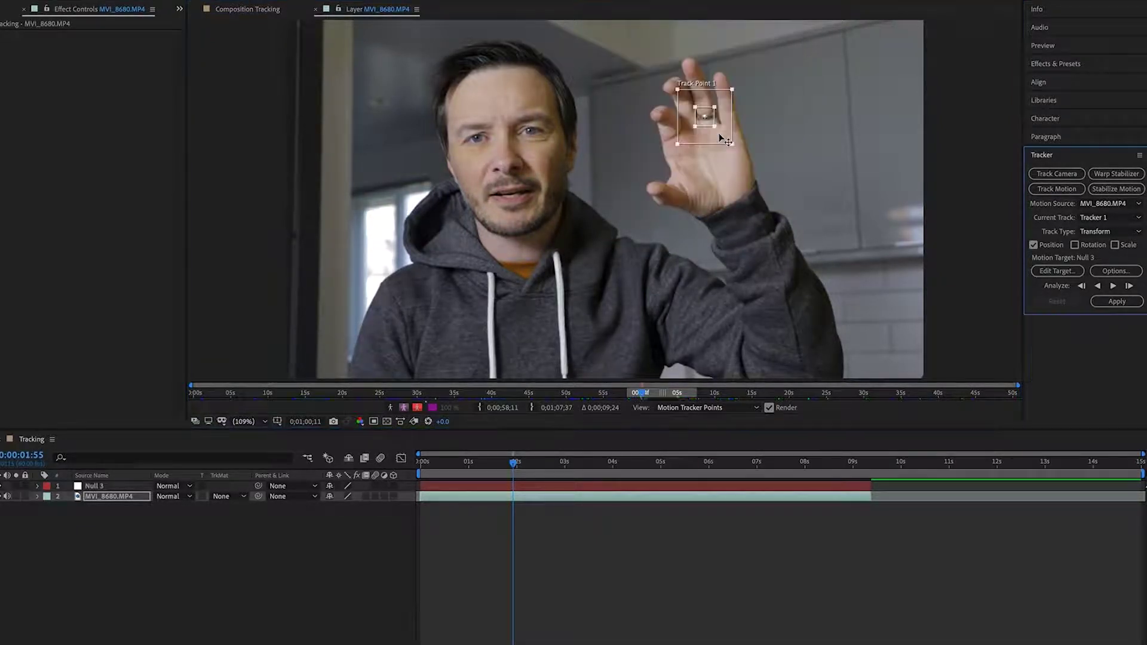
left_click(716, 129)
left_click_drag(711, 122, 714, 121)
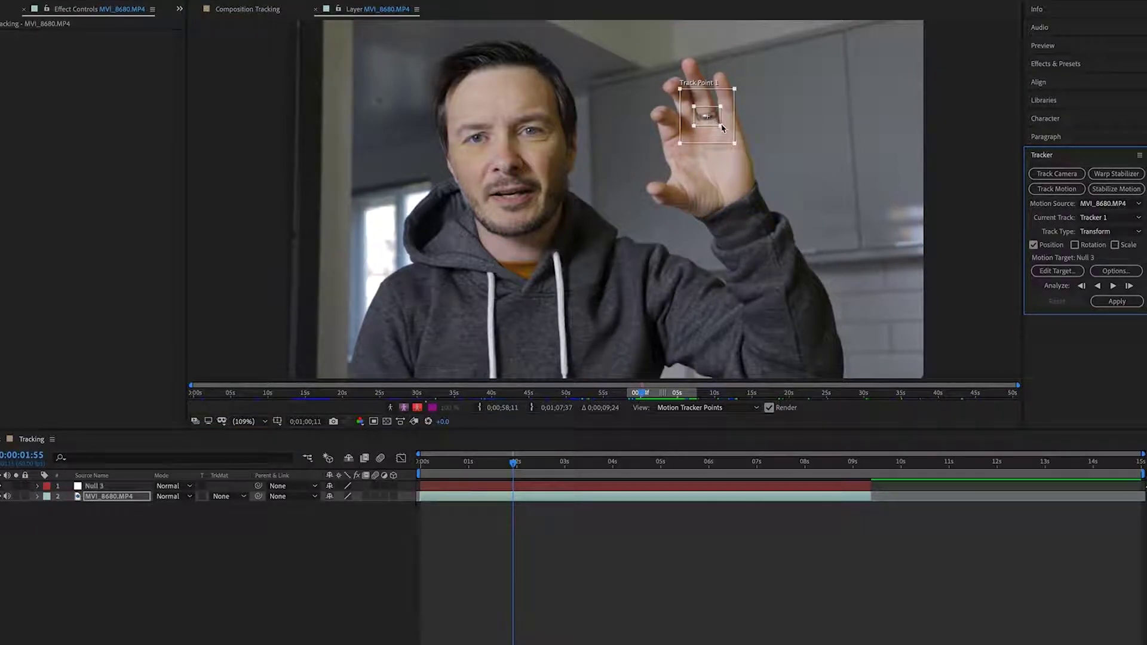
left_click(722, 128)
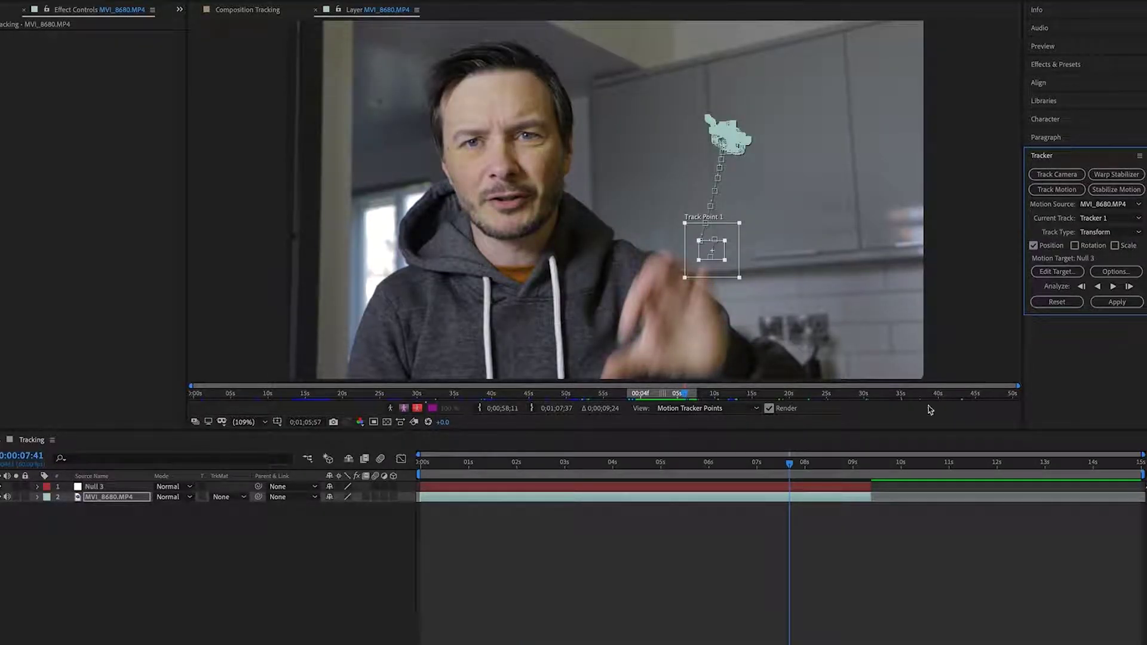
Step: Reveal Track Point 1's forward-analysed keyframes in the timeline with U
left_click(892, 420)
key("u")
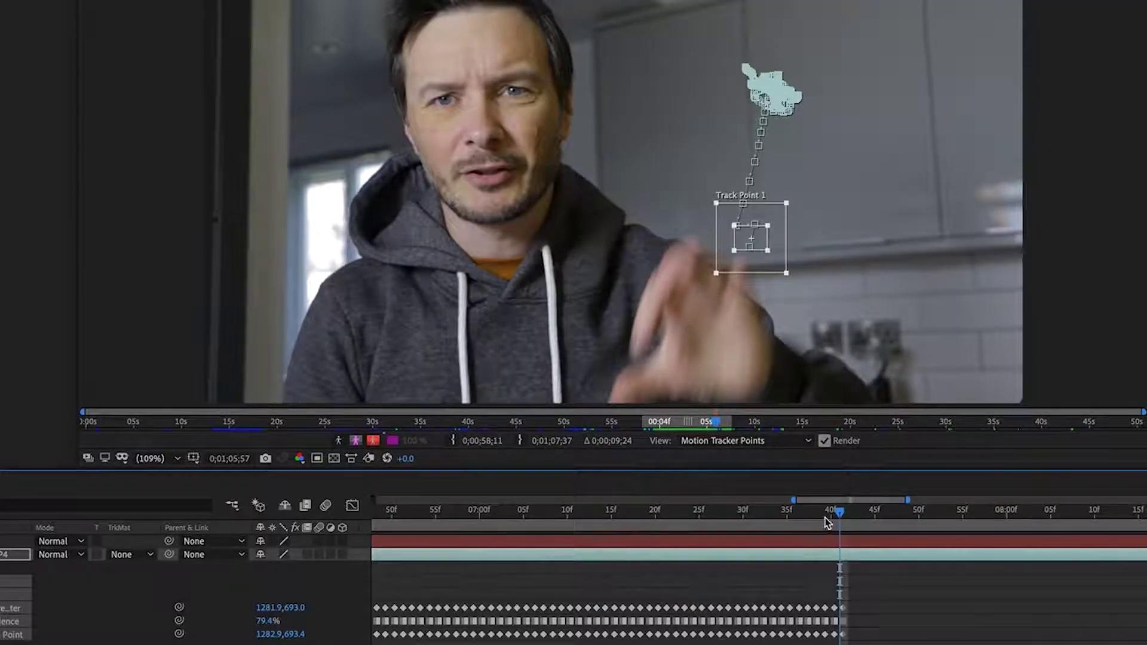
Step: Correct Track Point 1 frame by frame from 7:40 to 7:42, dragging it back onto the hand
left_click_drag(826, 523, 795, 519)
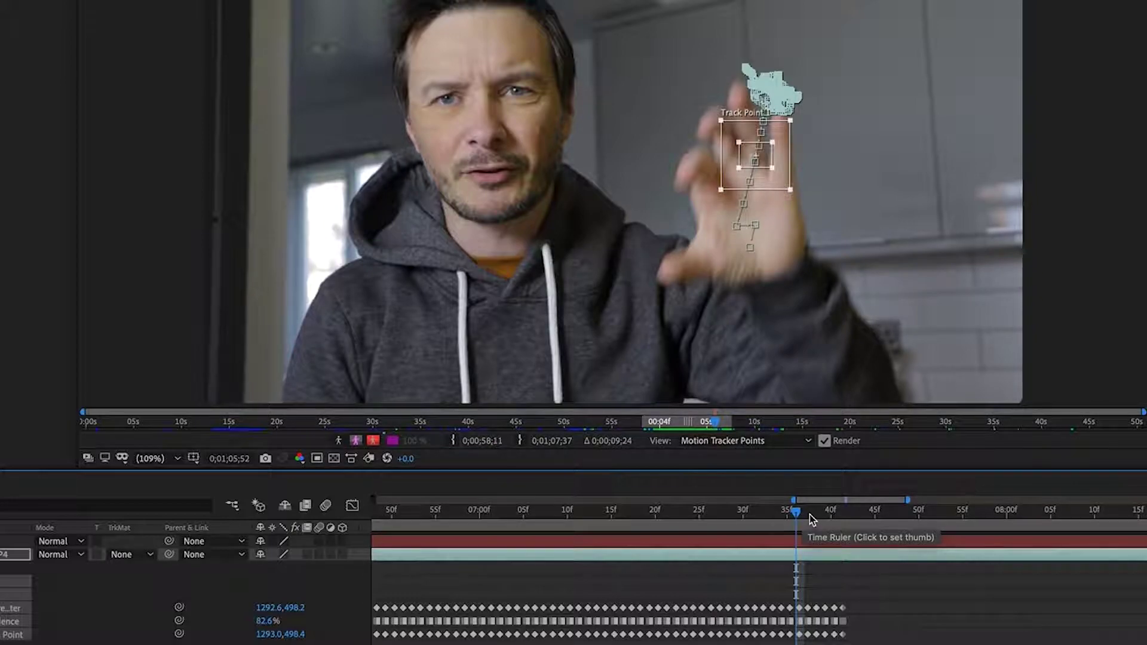
key("ctrl+shift+a")
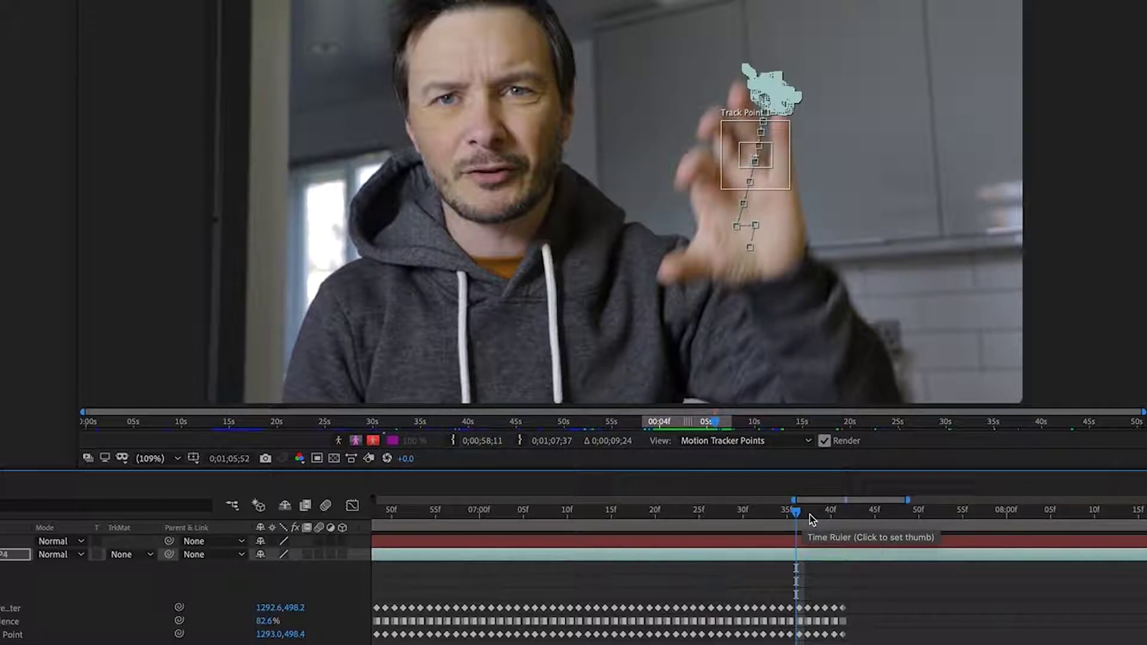
left_click(742, 237)
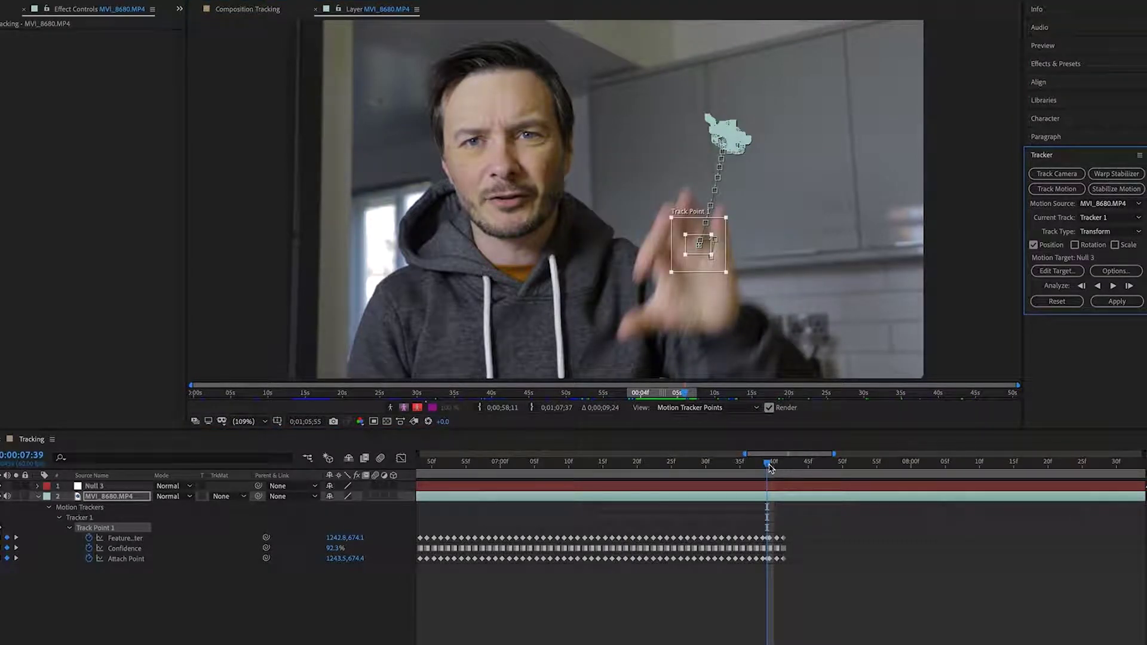
left_click(773, 465)
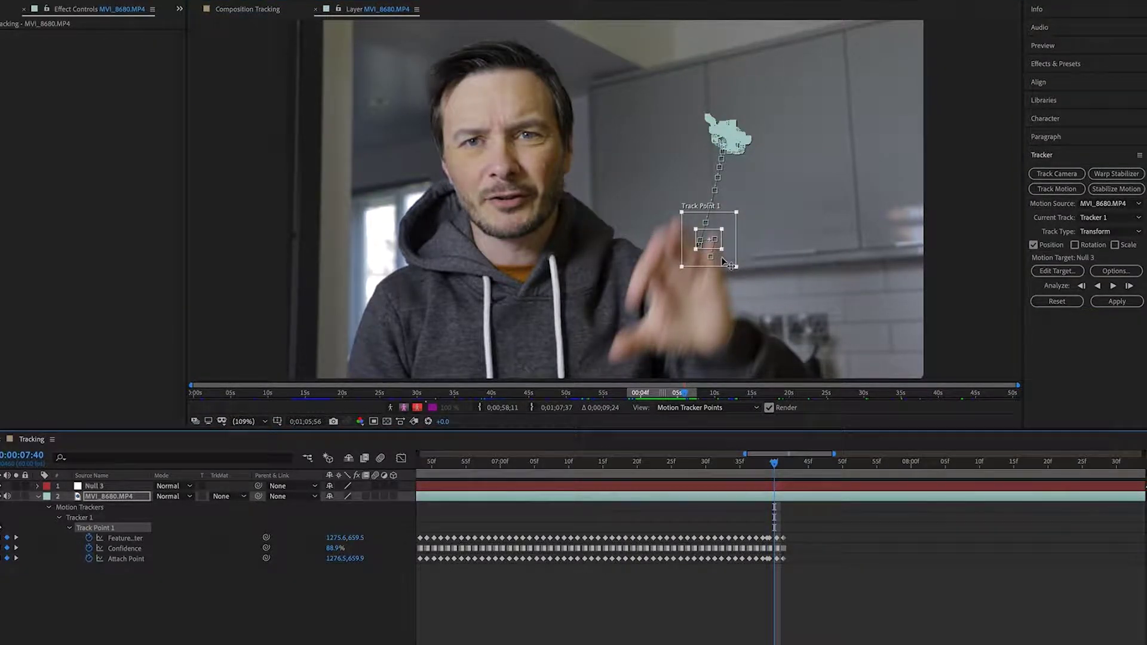
left_click_drag(722, 258, 707, 285)
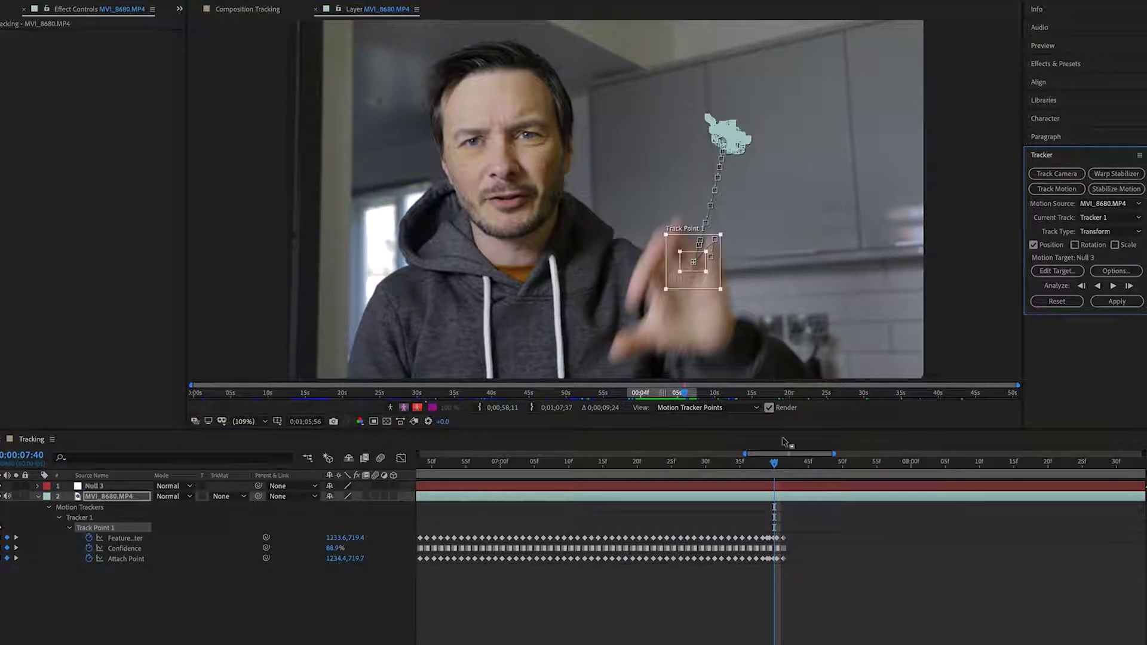
left_click(783, 466)
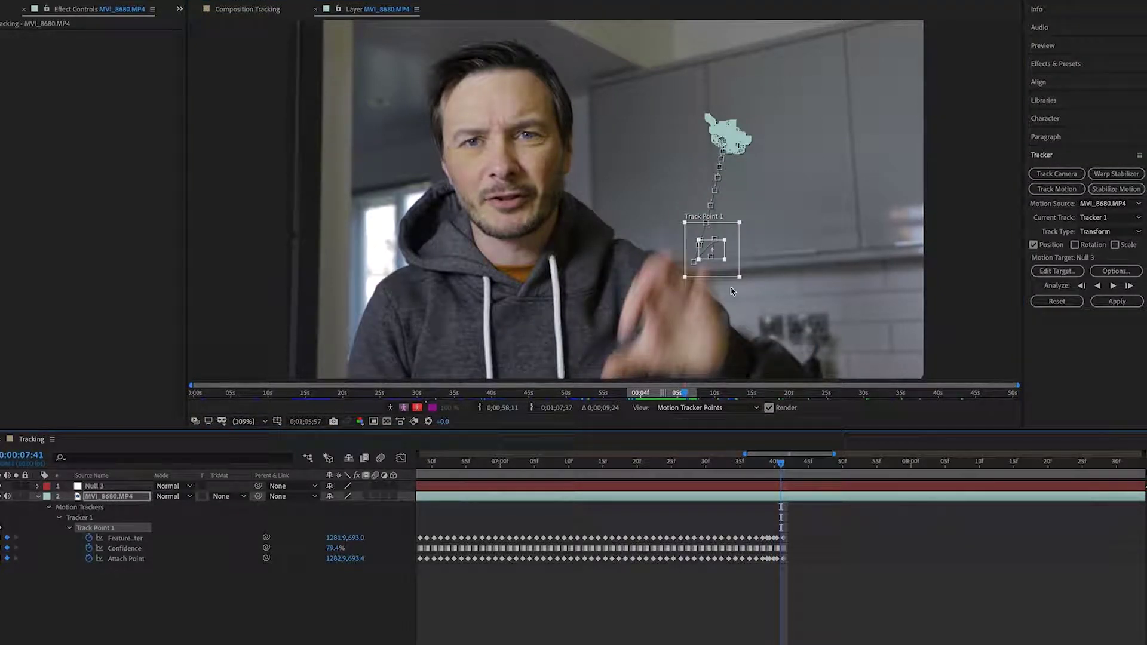
left_click_drag(729, 268, 693, 317)
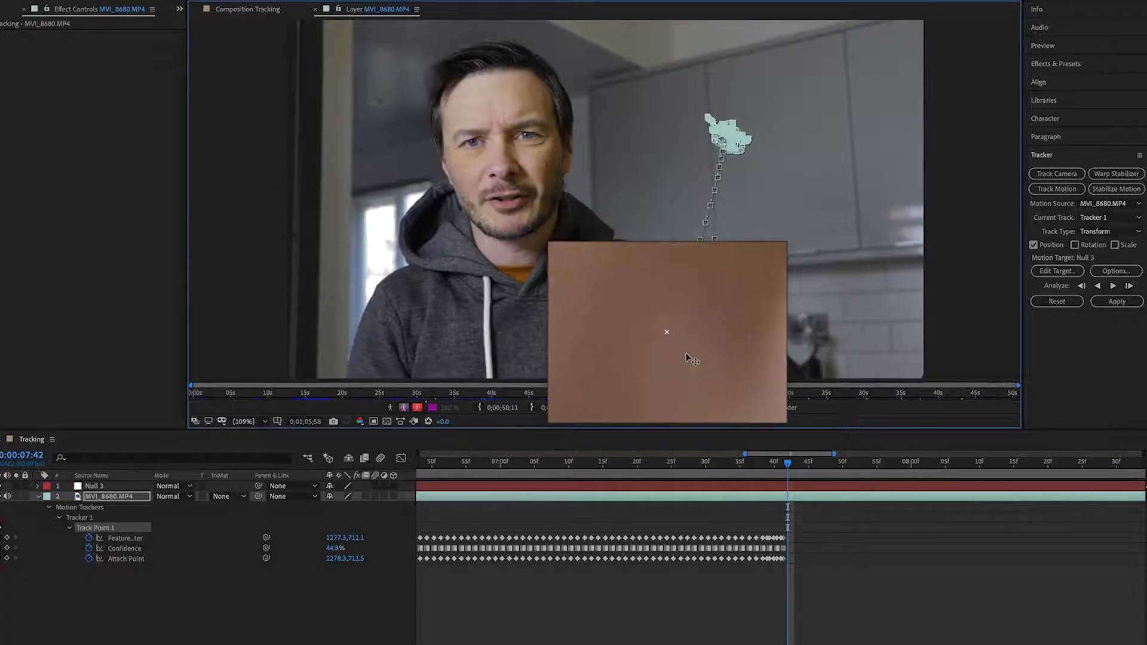
left_click_drag(692, 362, 691, 365)
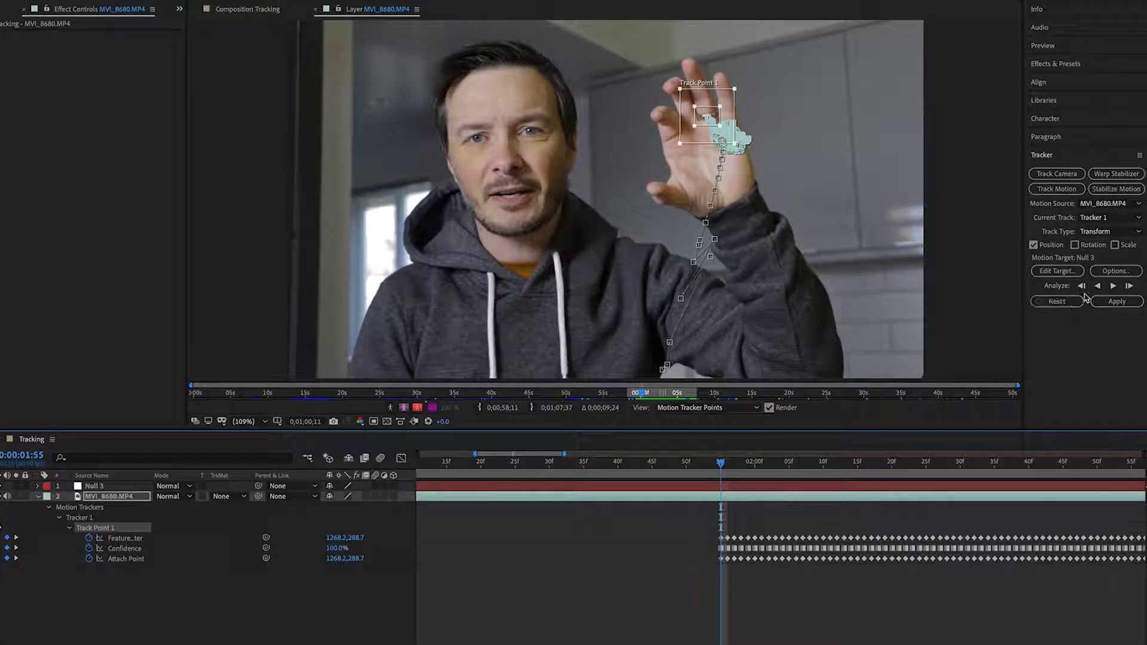
Step: Track backward to 0:00:01:11 and apply the data to Null 3 in X and Y
left_click(1098, 287)
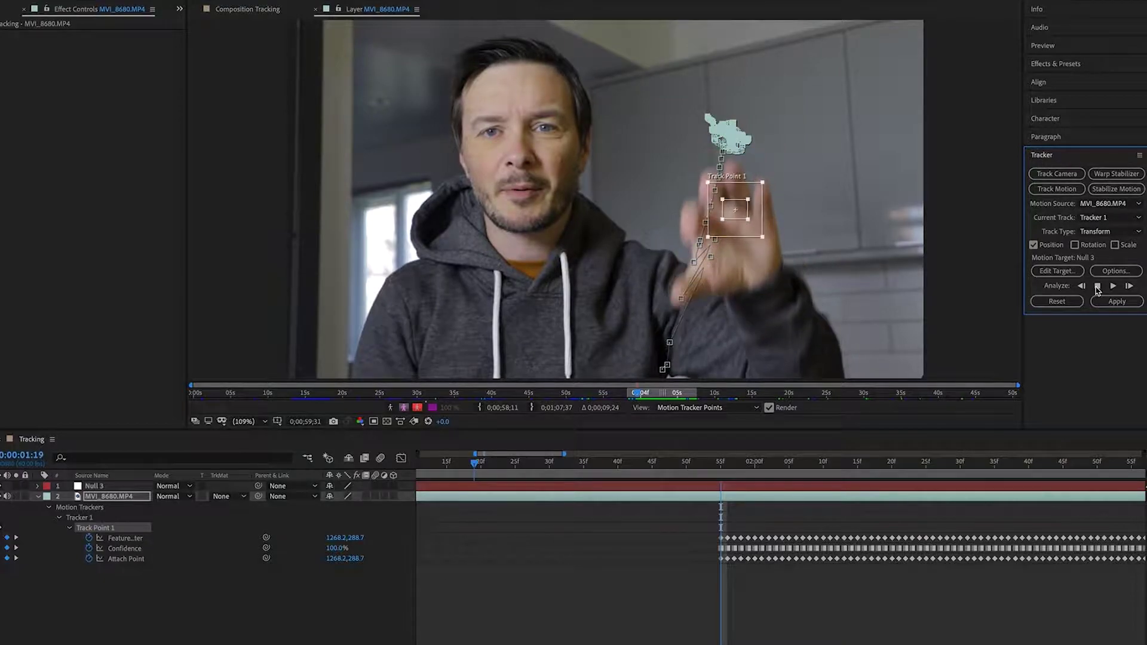
left_click(1097, 288)
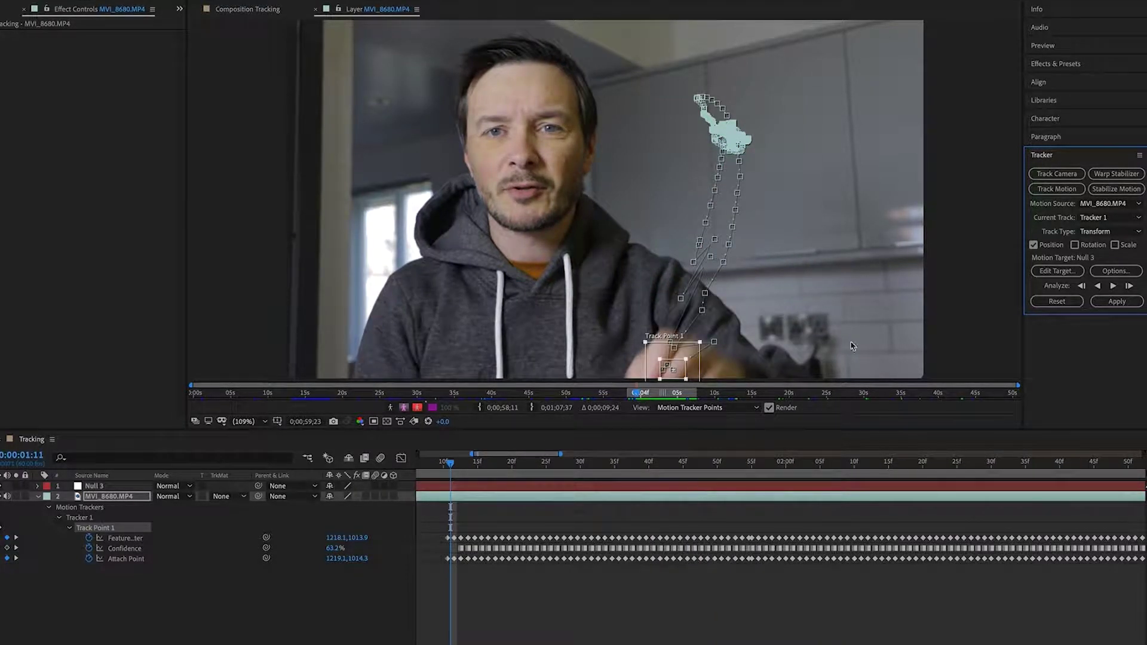
left_click(1112, 302)
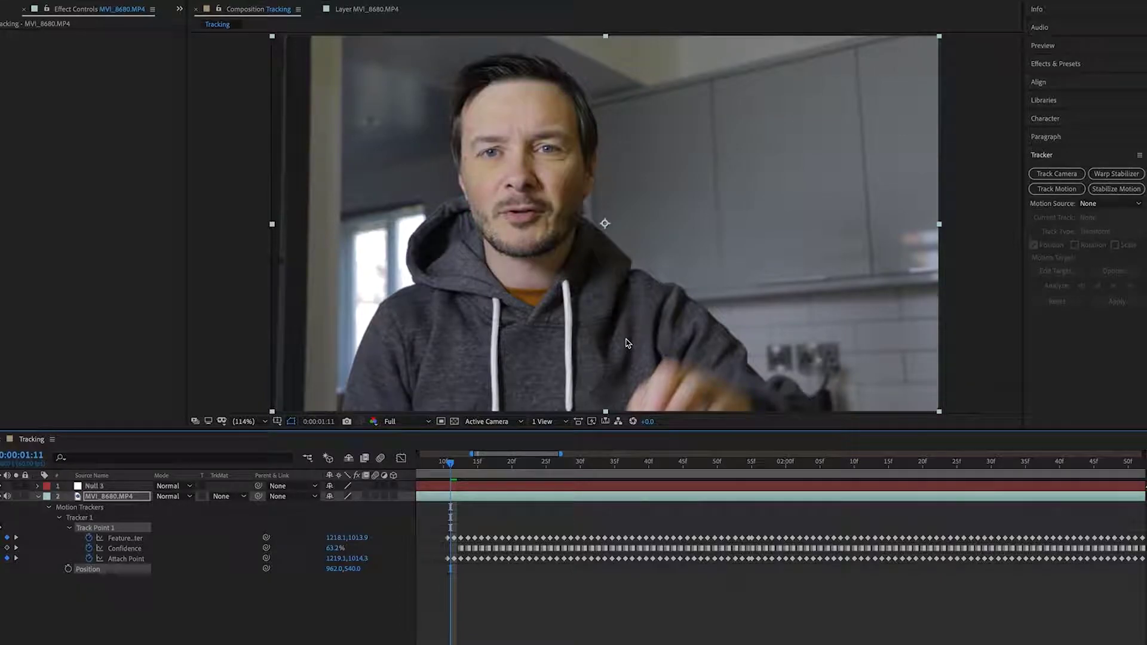
left_click(50, 508)
Step: Add the after-effects-cc.png logo to the composition and scale it down to 5%
left_click(38, 496)
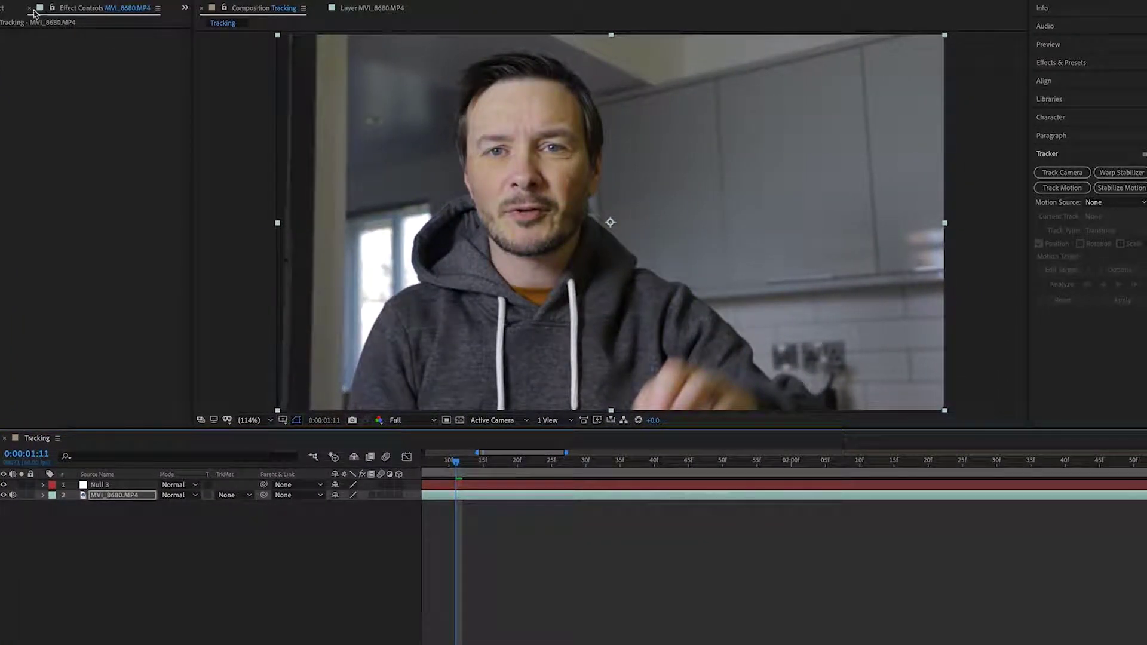
scroll(34, 13, "up", 1)
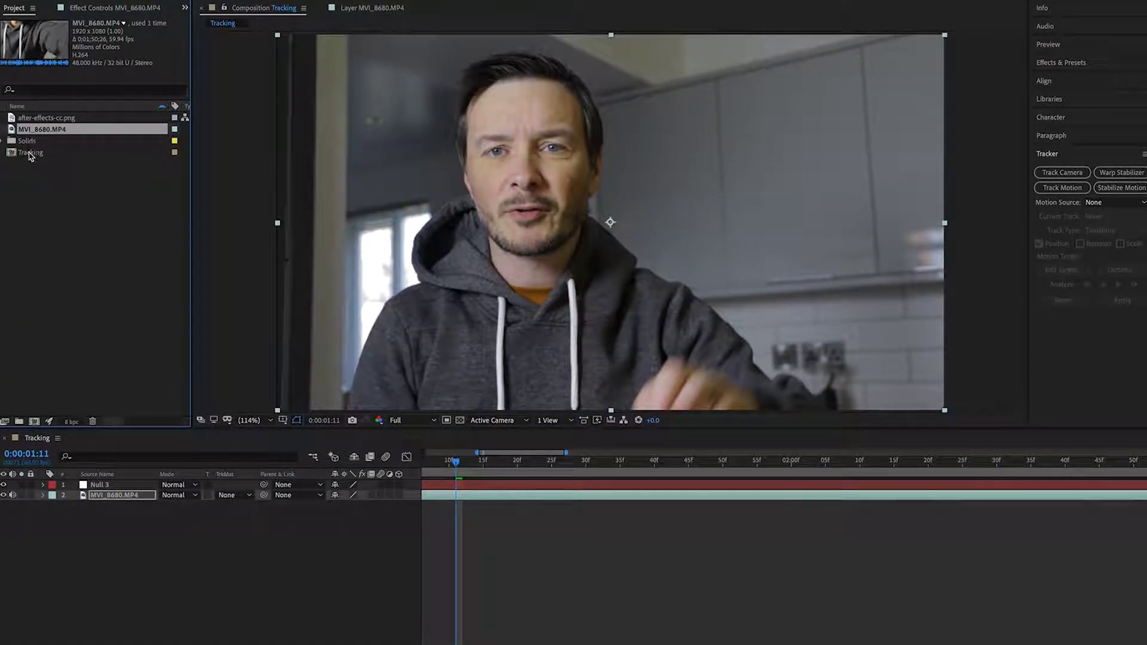
left_click_drag(38, 122, 452, 478)
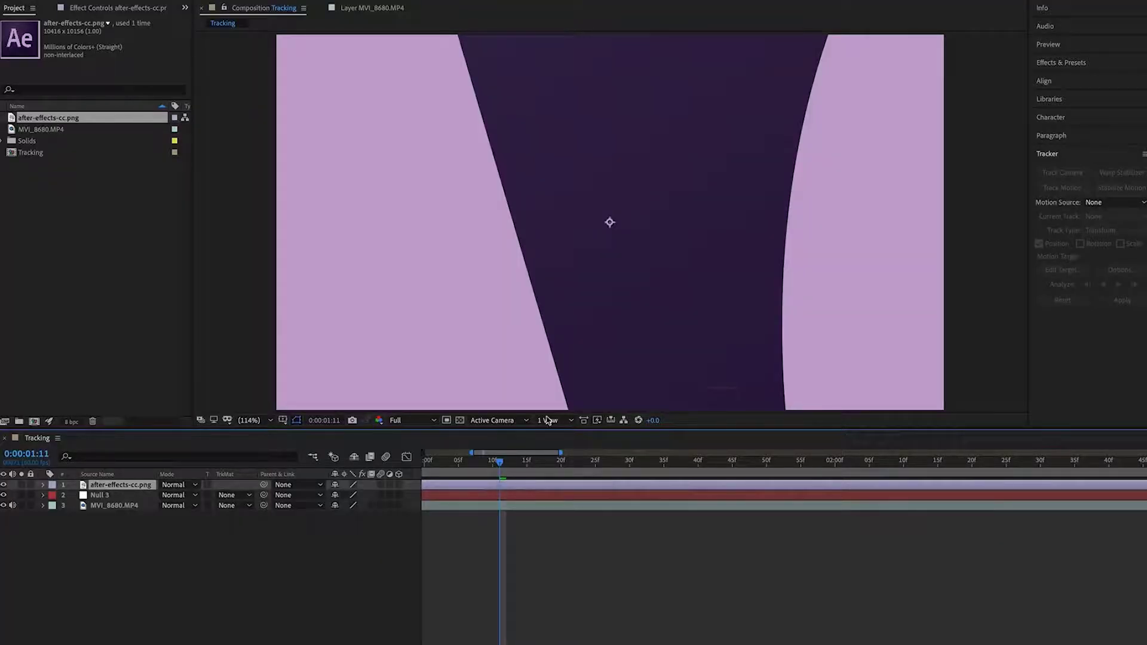
left_click(43, 485)
left_click(56, 496)
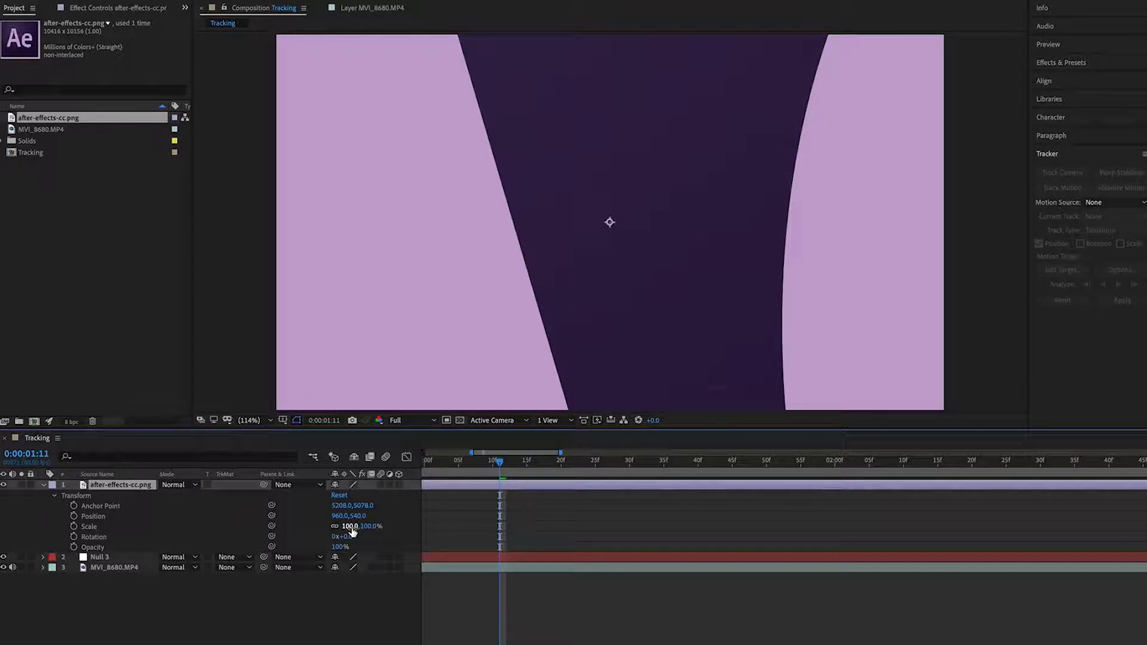
left_click_drag(352, 529, 296, 529)
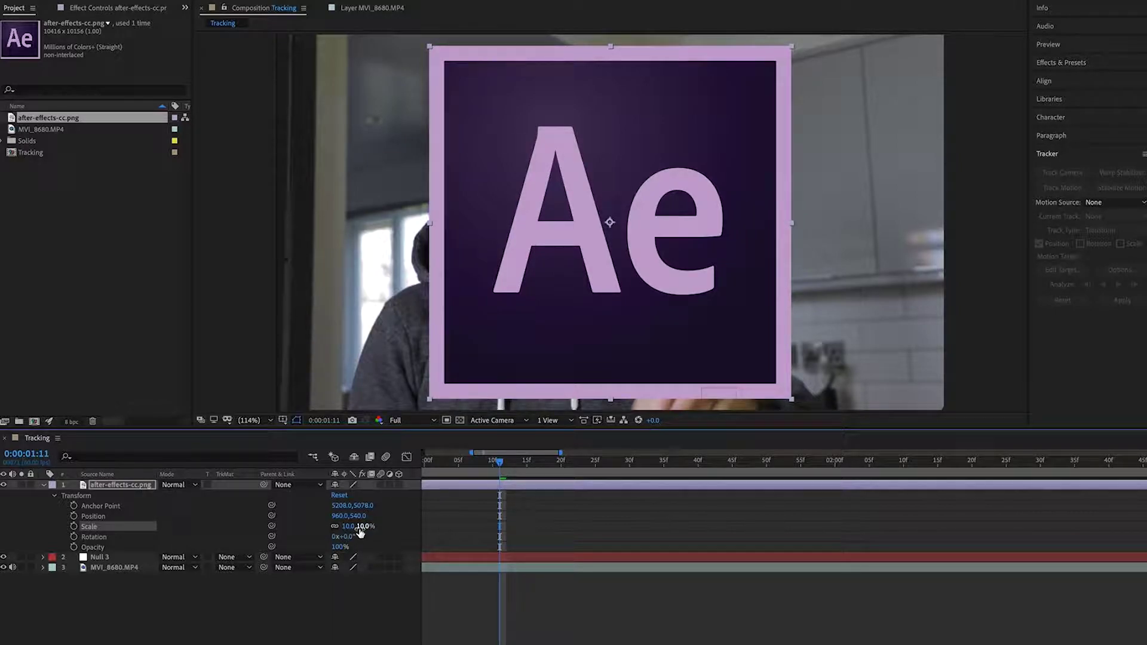
left_click_drag(349, 527, 345, 527)
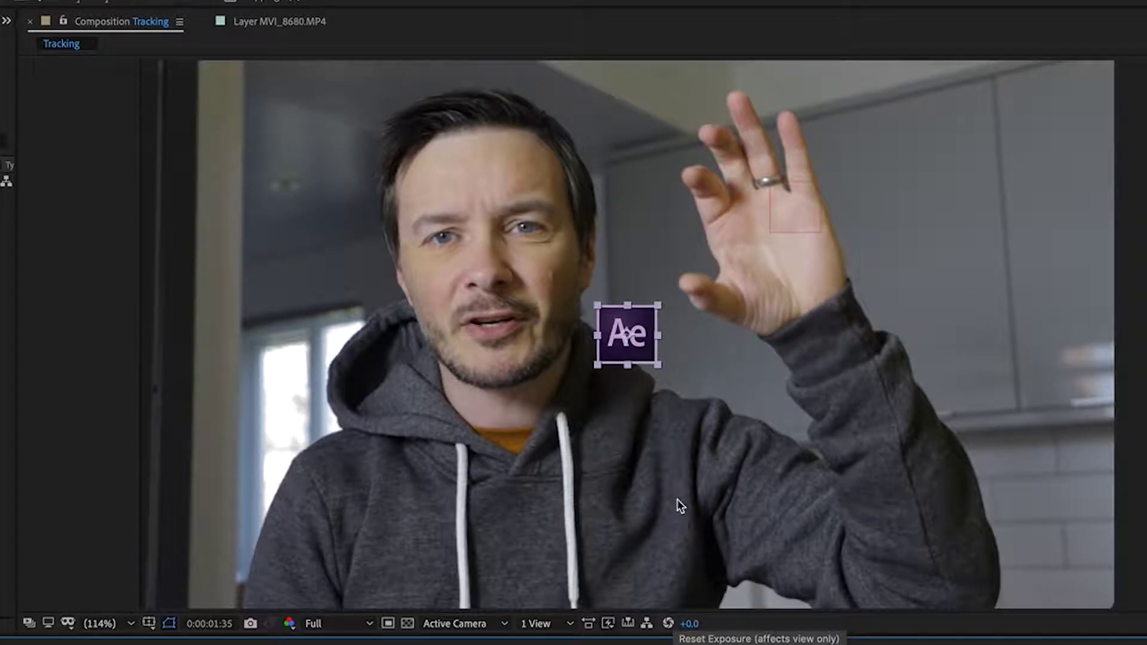
Step: Move the logo up onto the raised hand and settle it in the palm
left_click_drag(647, 312, 729, 213)
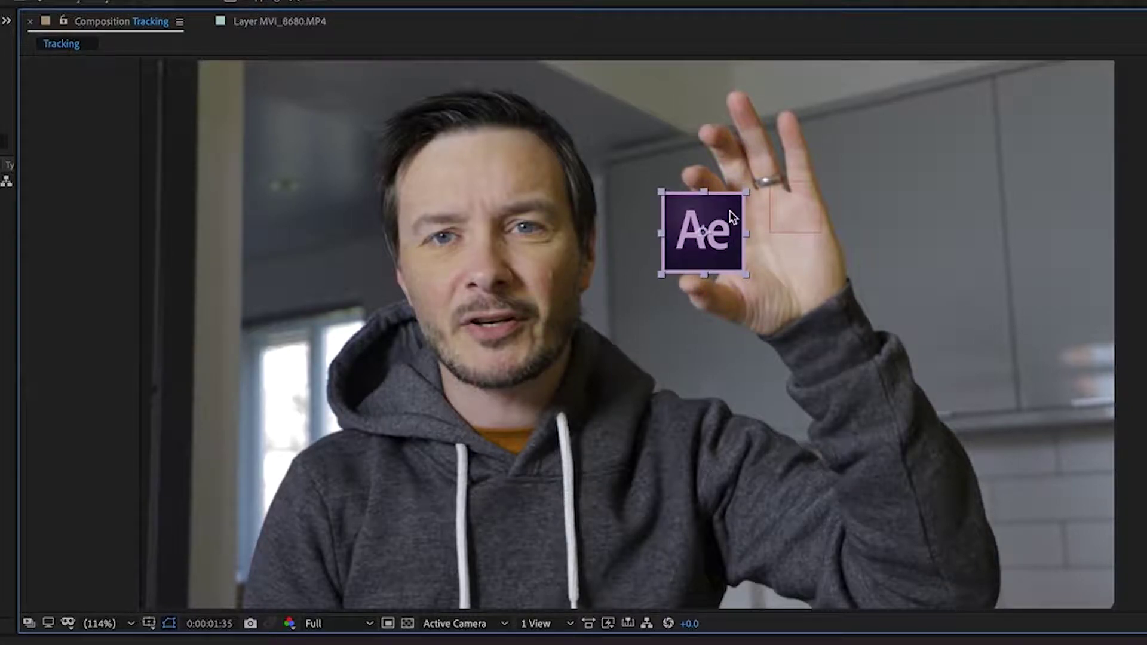
left_click(748, 193)
left_click(750, 190)
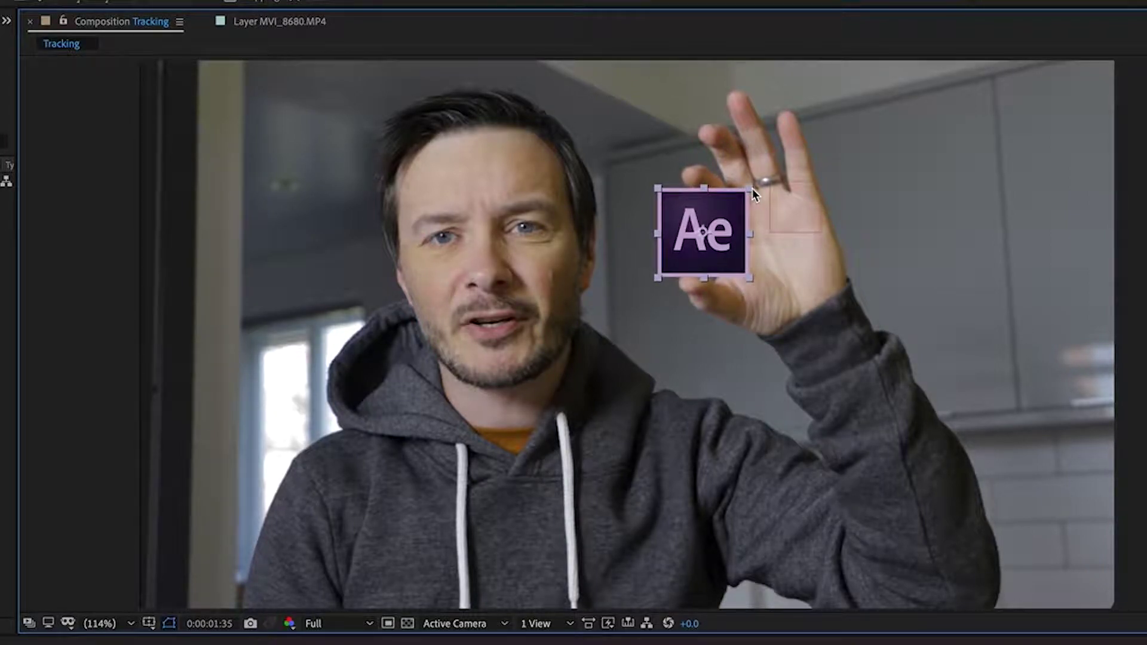
left_click_drag(730, 211, 728, 207)
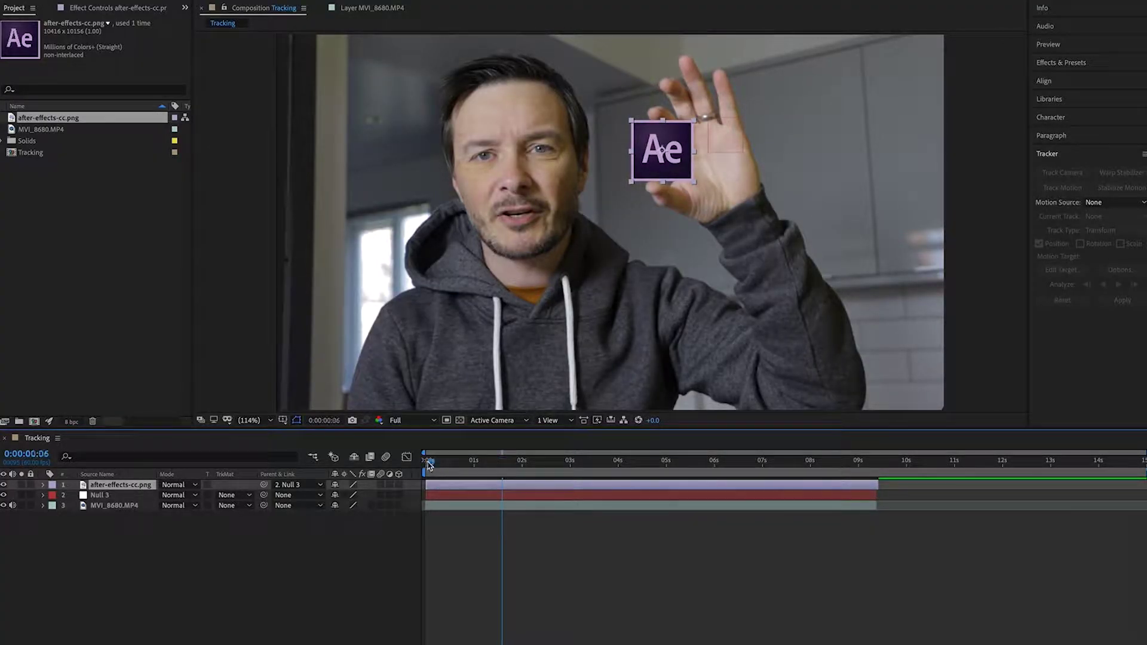
Step: Return the playhead to 0:00:00:00
left_click_drag(429, 466, 426, 467)
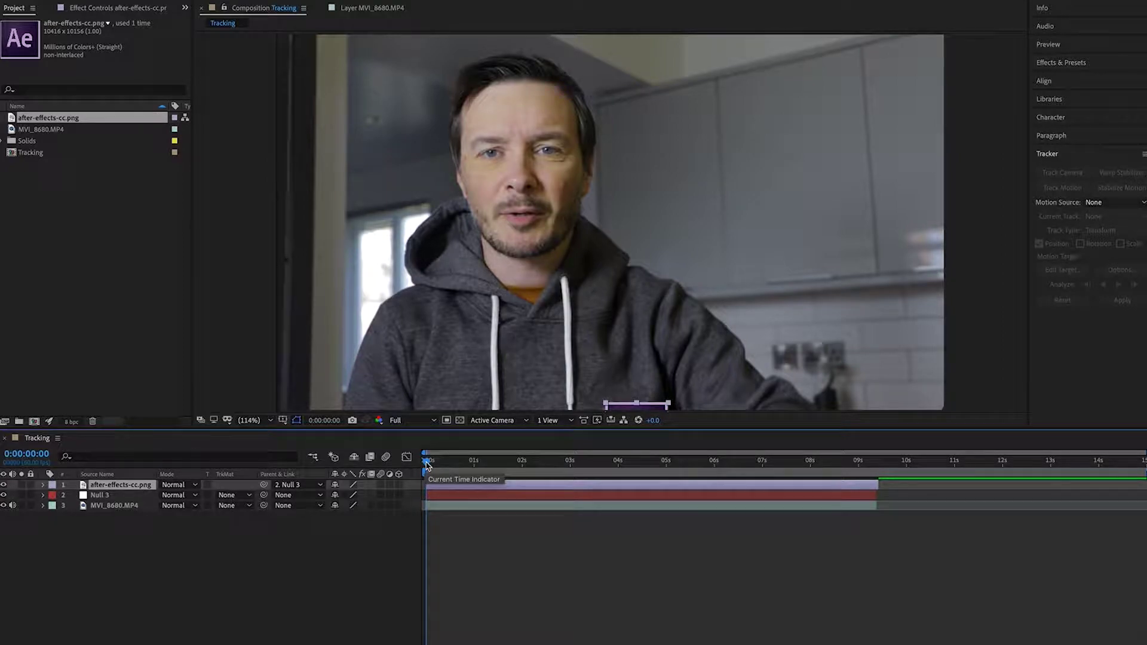
Step: Preview the composition and stop once the logo holds at the fingers around 0:00:02:35
key("space")
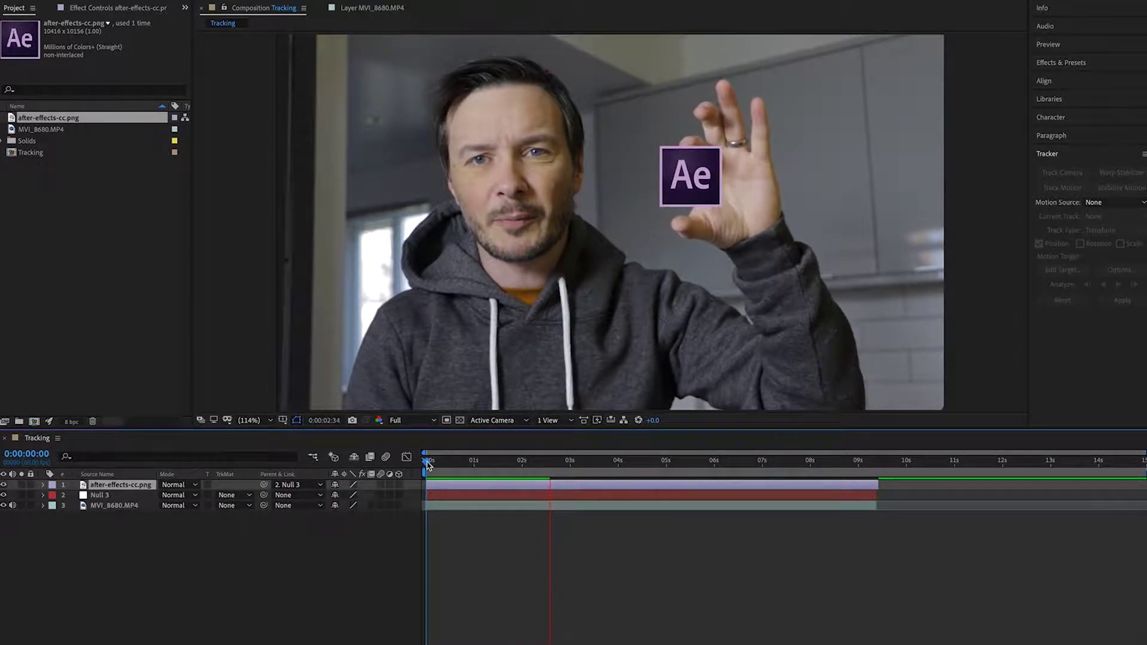
key("space")
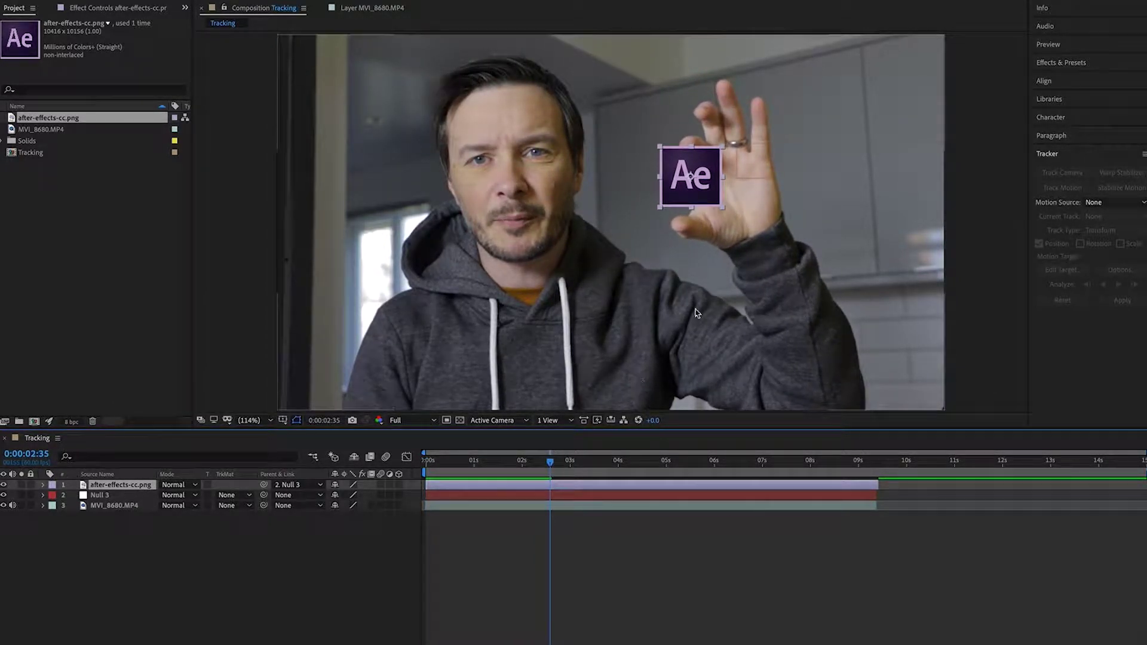
Step: Enlarge the logo slightly and preview it following the hand through 0:00:07:51
left_click_drag(723, 208, 728, 214)
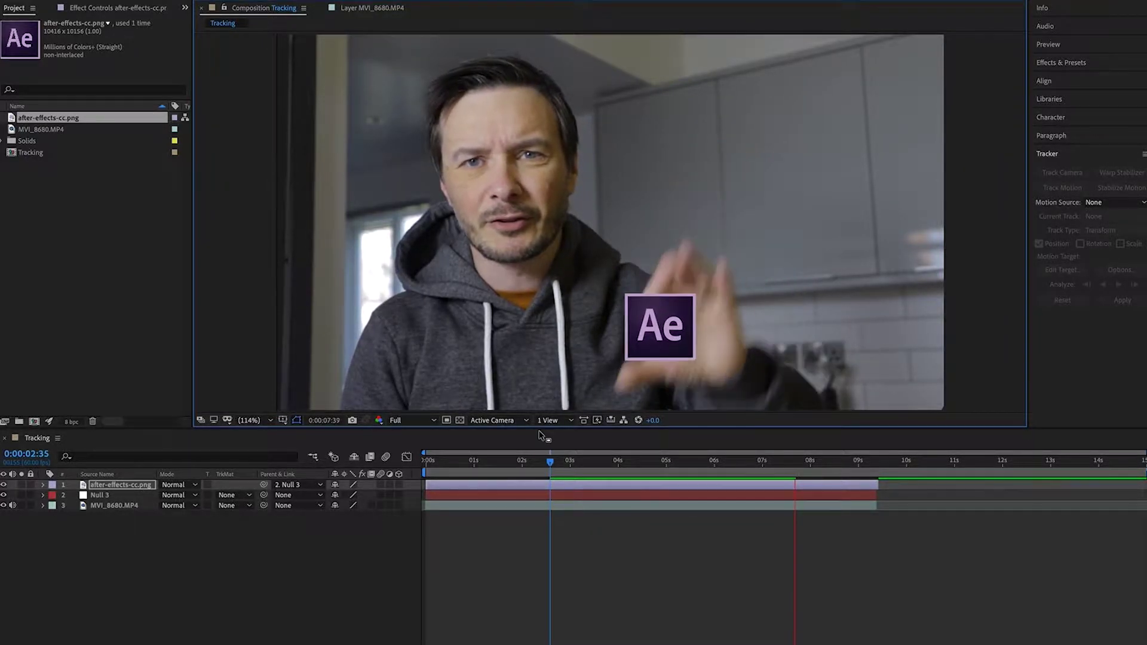
key("space")
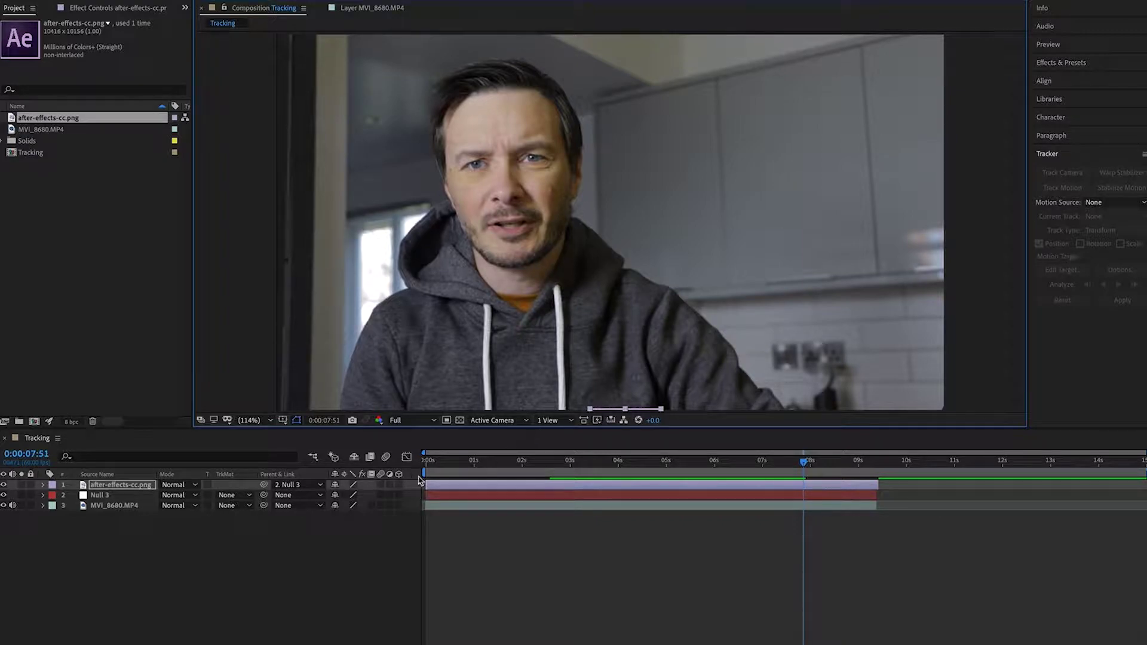
Step: Keyframe the logo's Opacity from 100% at 0:00:07:42 down to 0% at 0:00:07:58
left_click(43, 485)
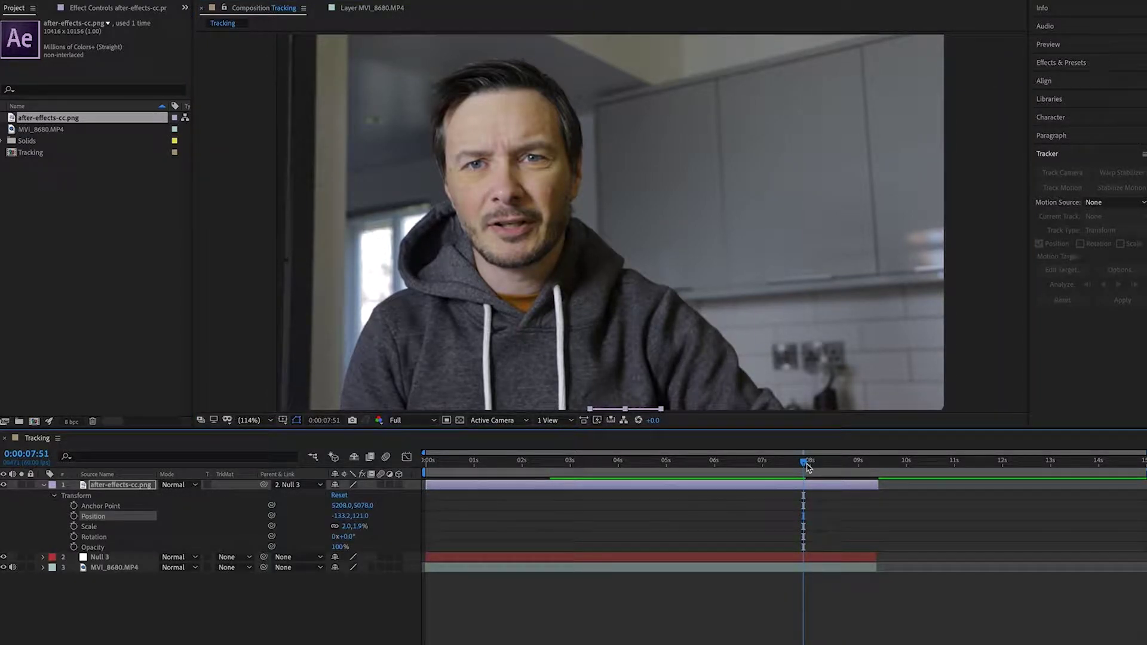
mouse_move(808, 467)
left_mouse_down()
mouse_move(783, 467)
mouse_move(801, 468)
left_mouse_up()
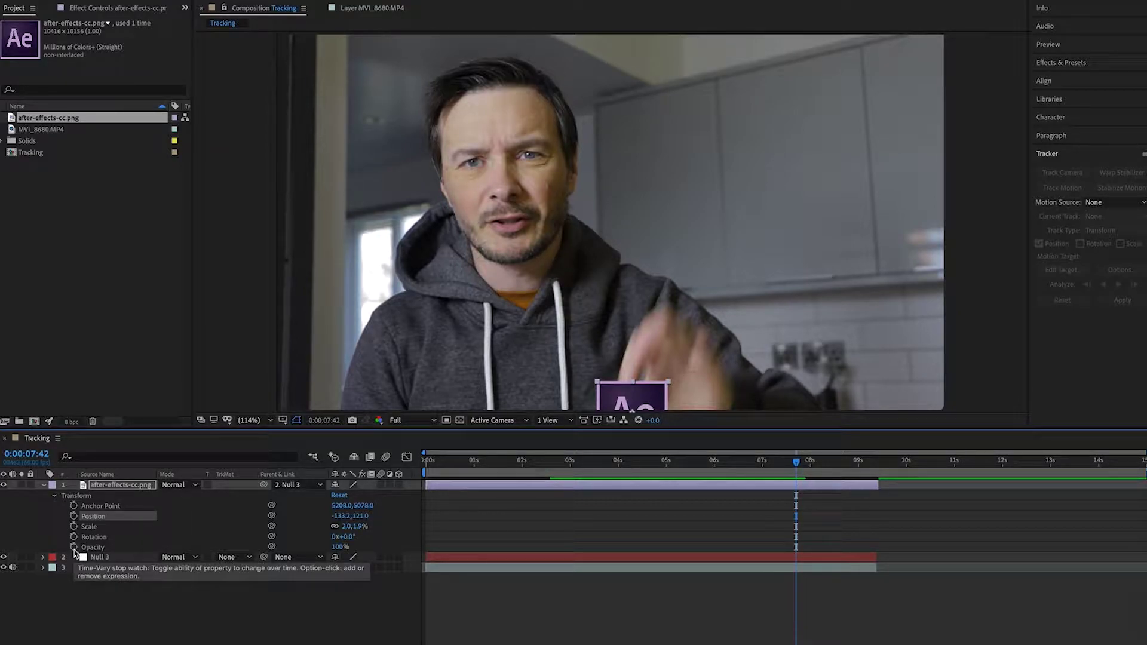
left_click(74, 548)
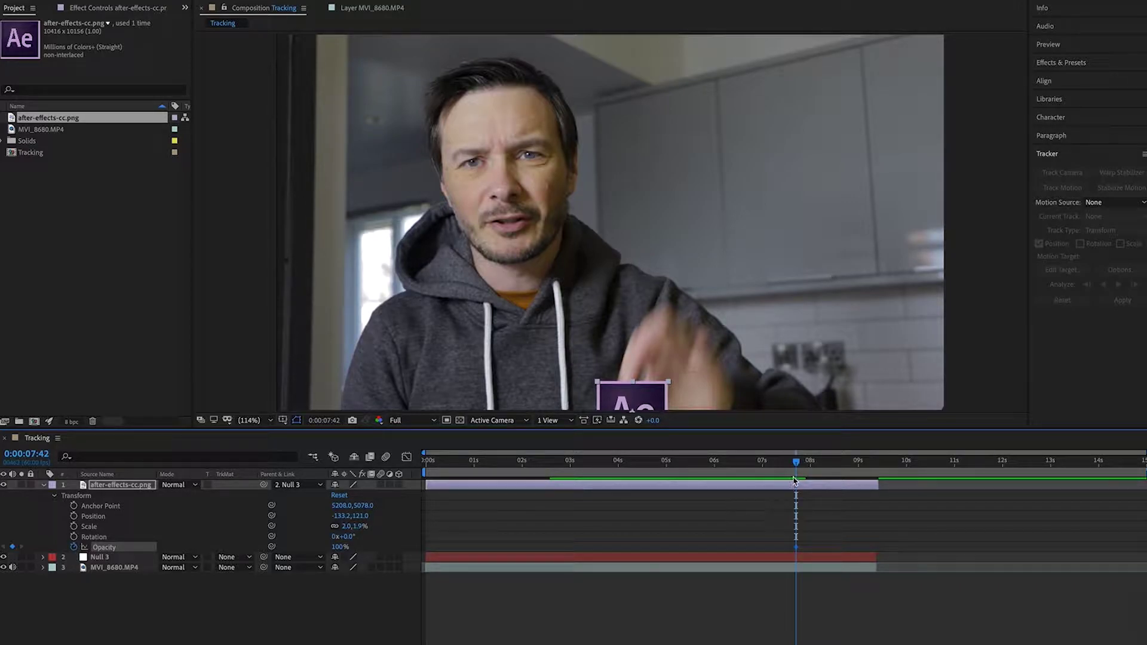
left_click_drag(798, 465, 811, 467)
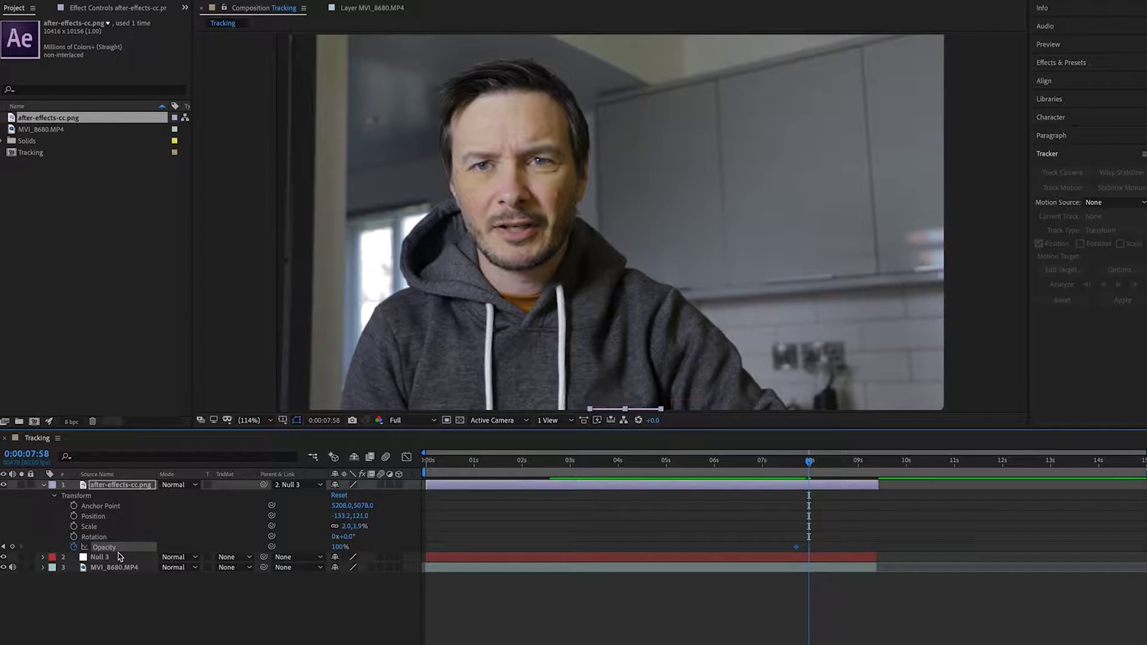
left_click_drag(338, 547, 277, 548)
left_click_drag(810, 465, 426, 487)
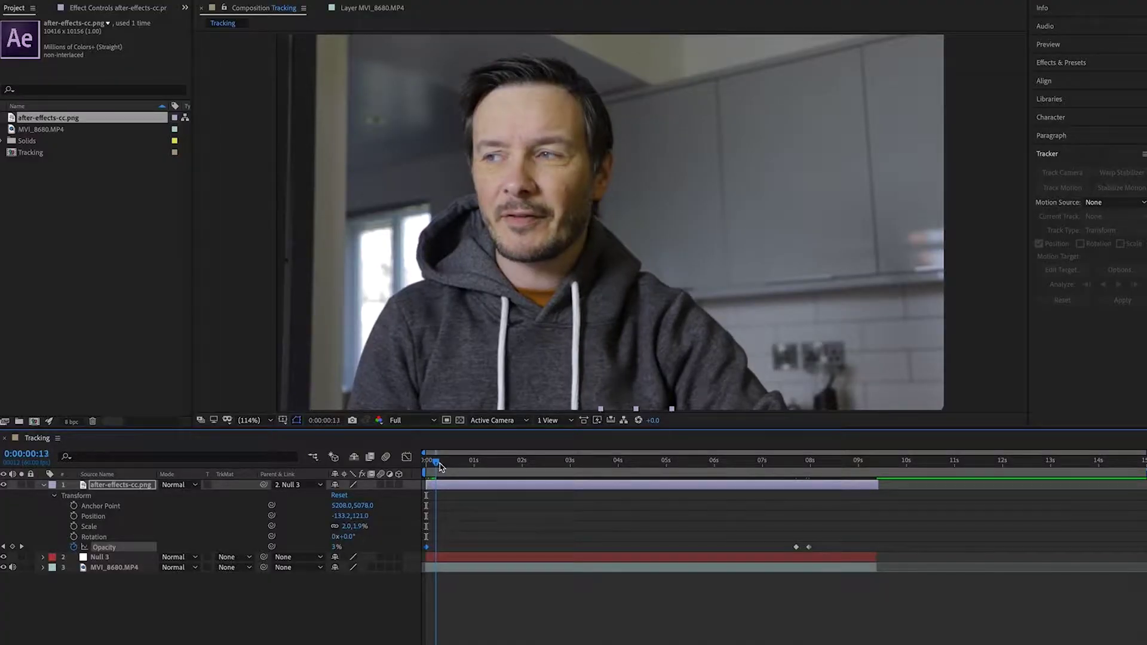
Step: Keyframe the logo's Opacity from 0% at about 1:19 up to 100% at 1:27
left_click_drag(445, 466, 491, 468)
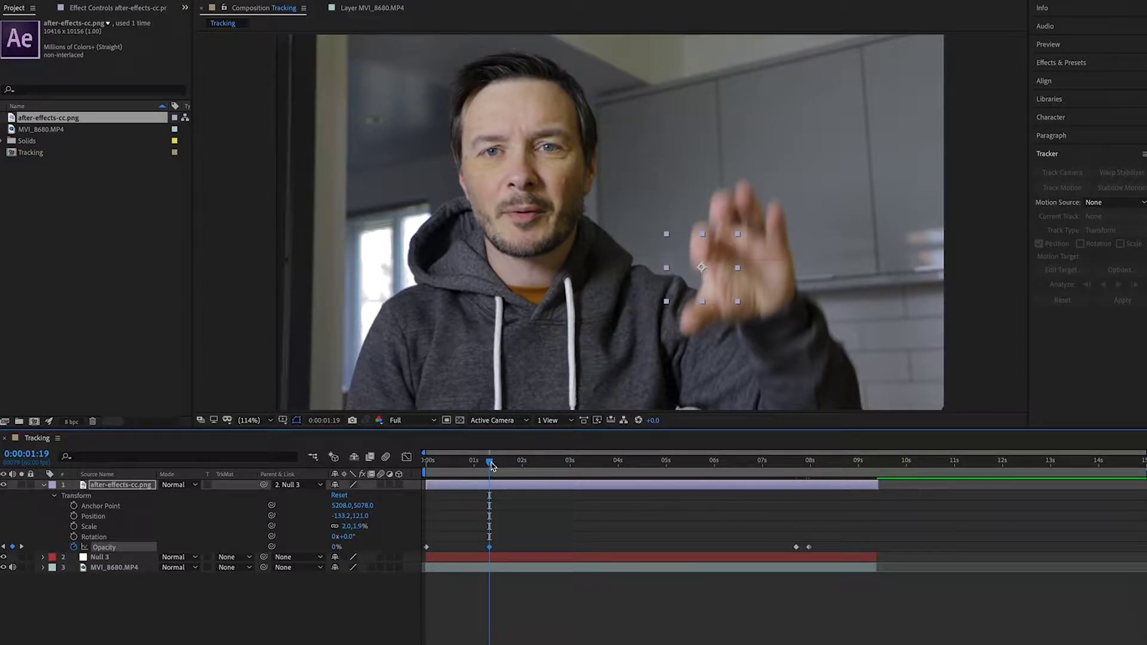
mouse_move(491, 466)
left_mouse_down()
mouse_move(466, 466)
mouse_move(513, 466)
mouse_move(496, 467)
left_mouse_up()
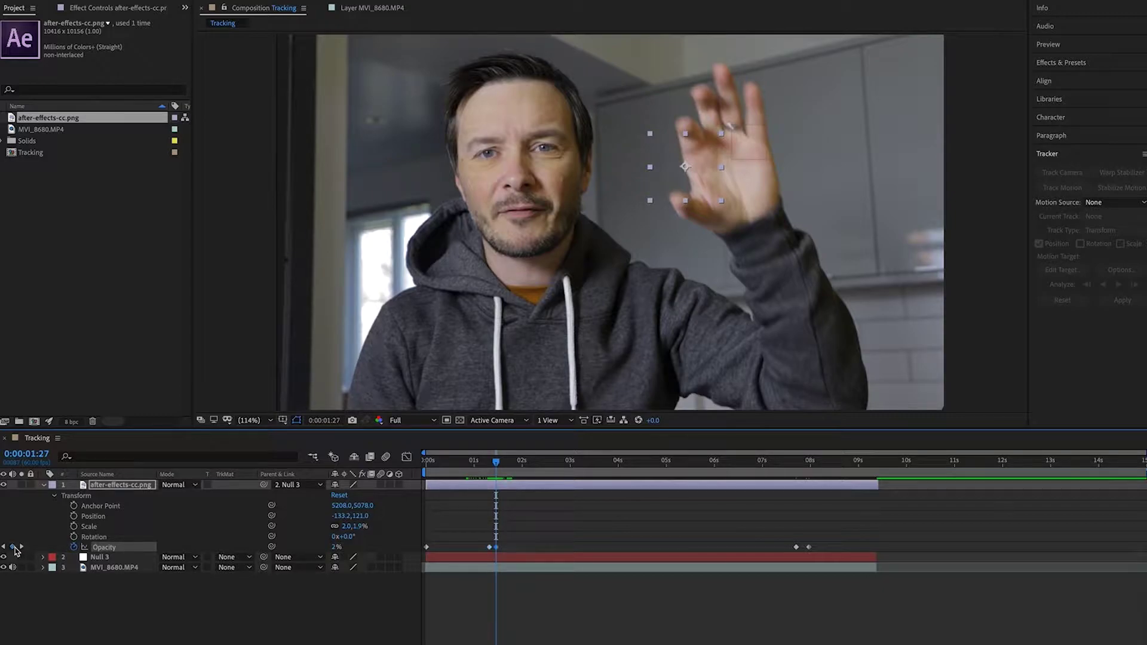
left_click_drag(337, 548, 472, 547)
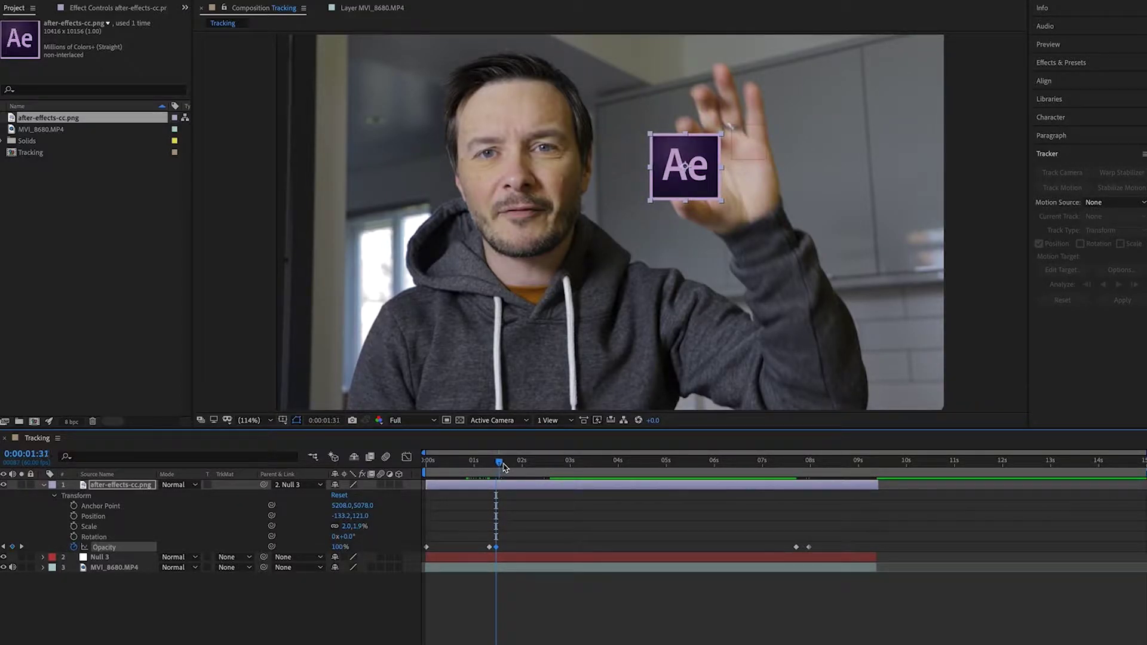
Step: Preview the logo fading in, then deselect and collapse the logo layer
left_click_drag(504, 467, 423, 472)
key("space")
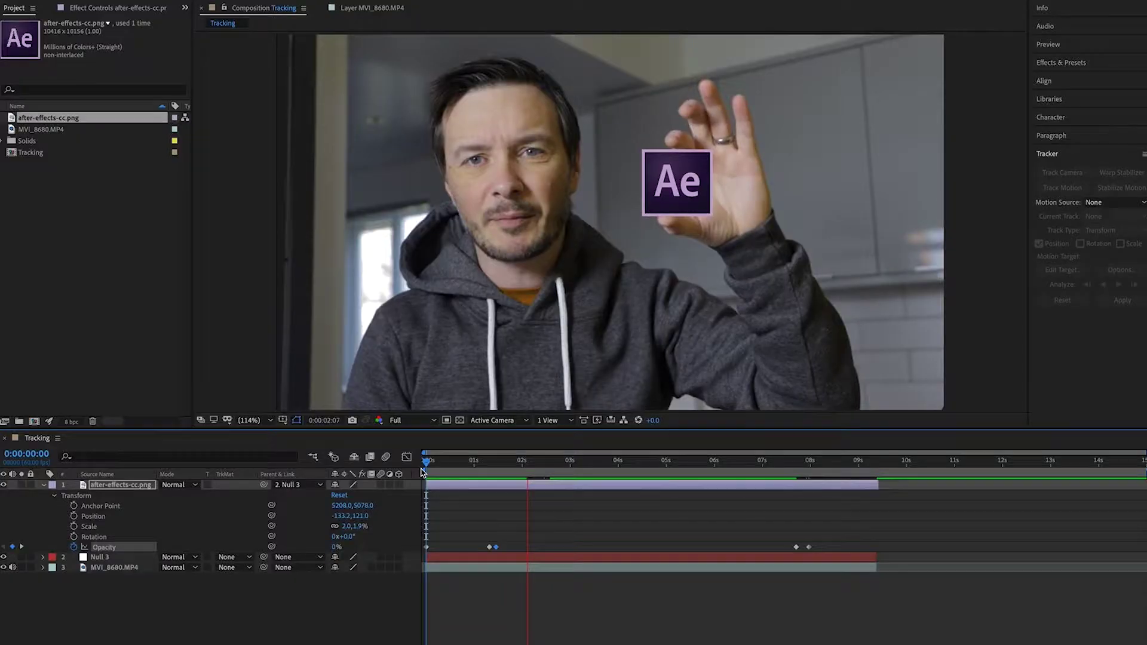
key("space")
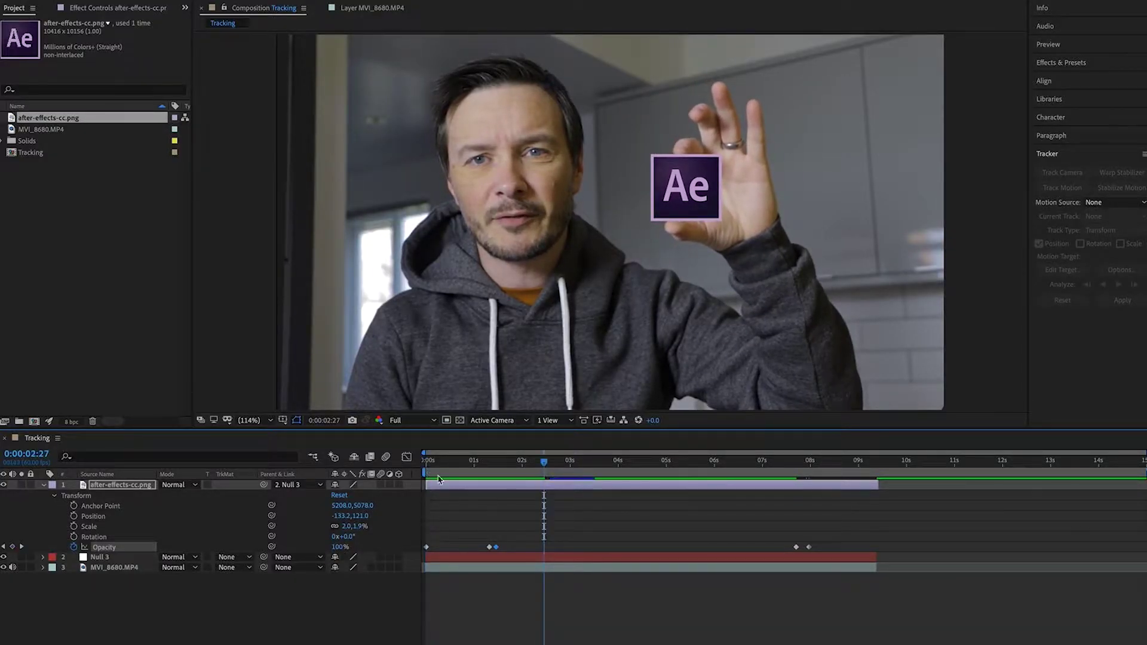
key("F2")
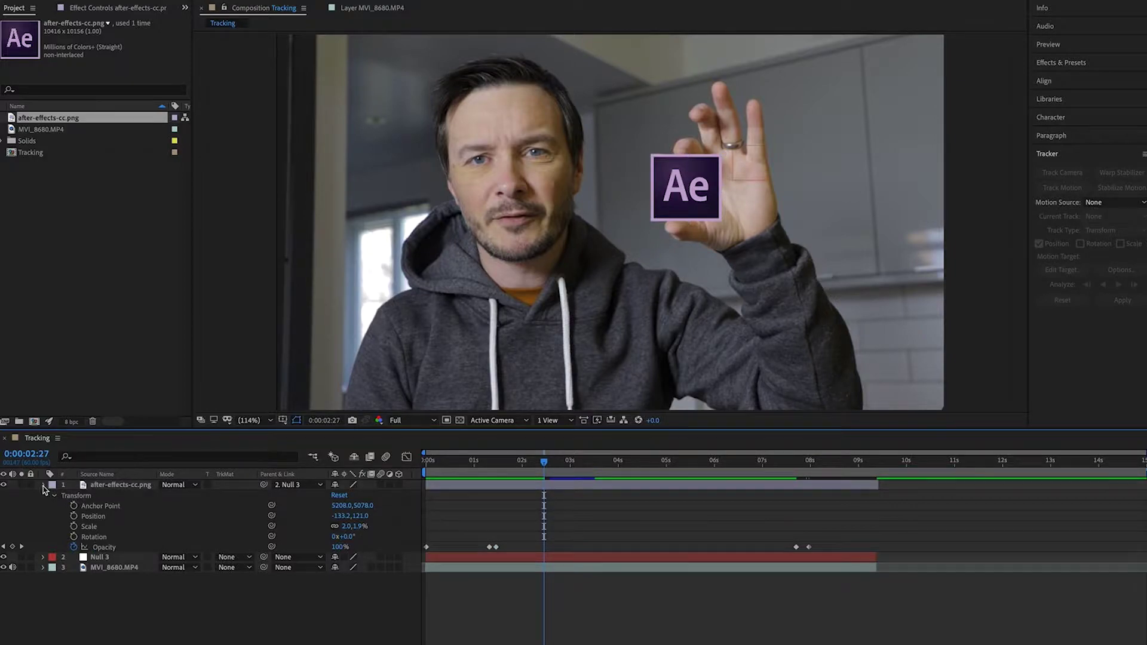
left_click(43, 486)
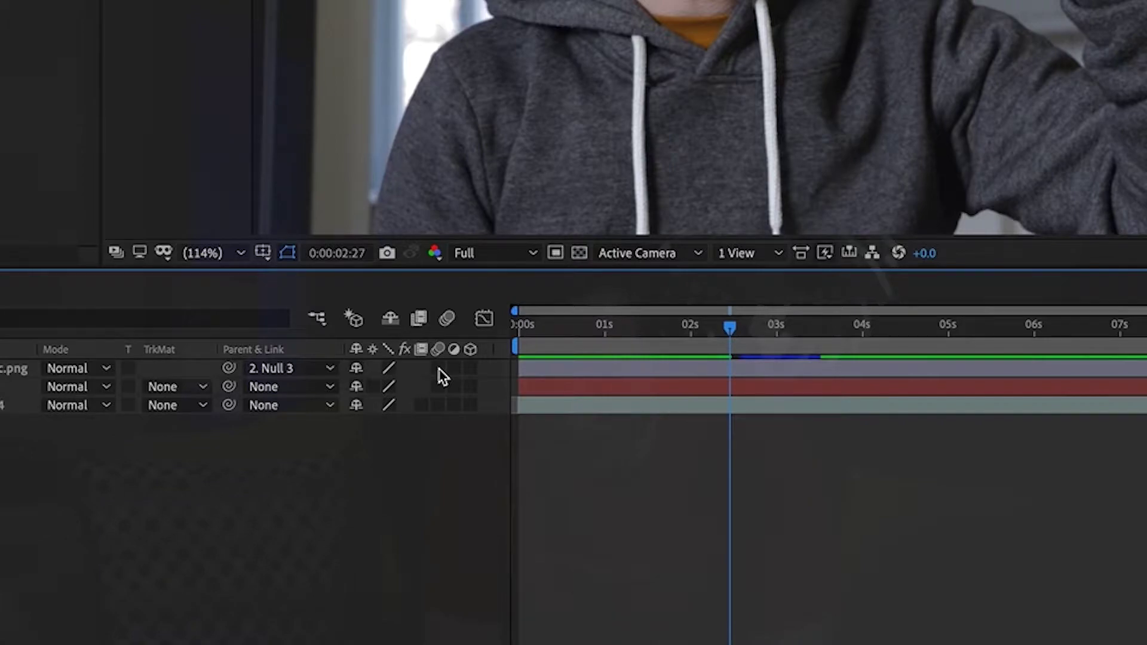
Step: Switch on motion blur for the logo and Null 3 layers and preview the blurred motion
left_click_drag(440, 369, 442, 412)
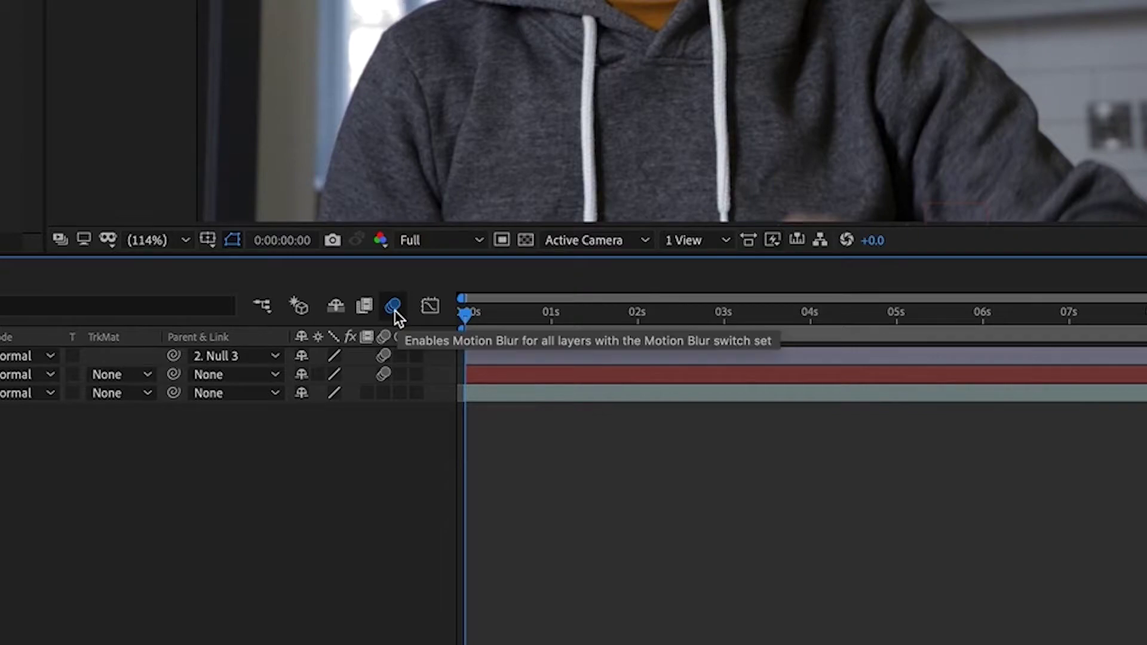
key("space")
key("space")
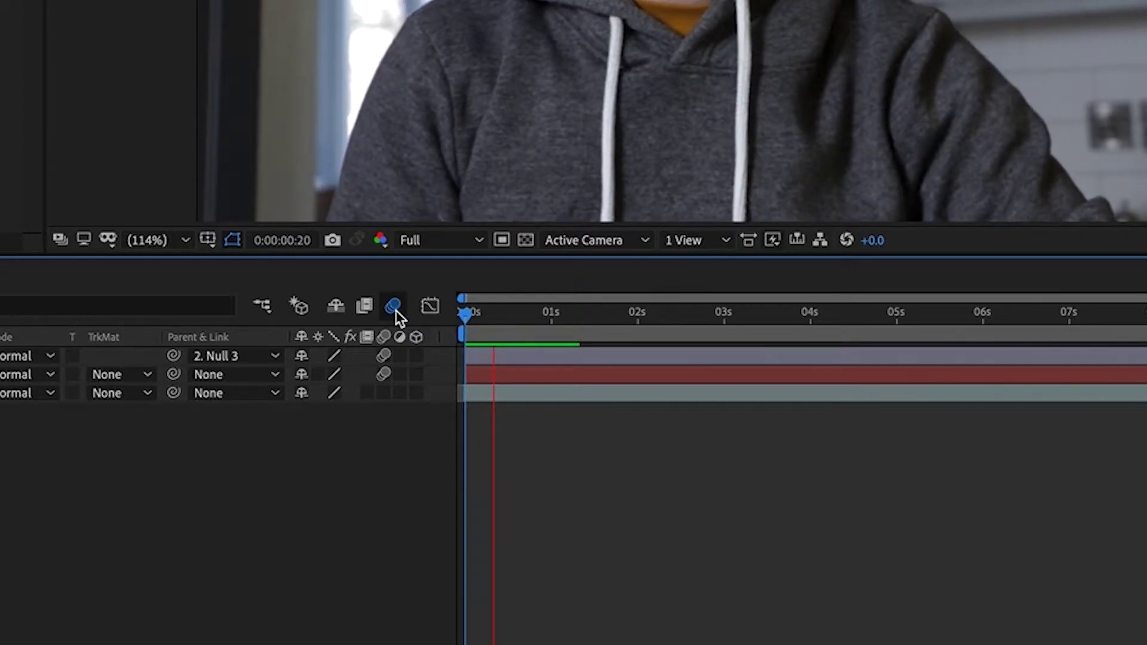